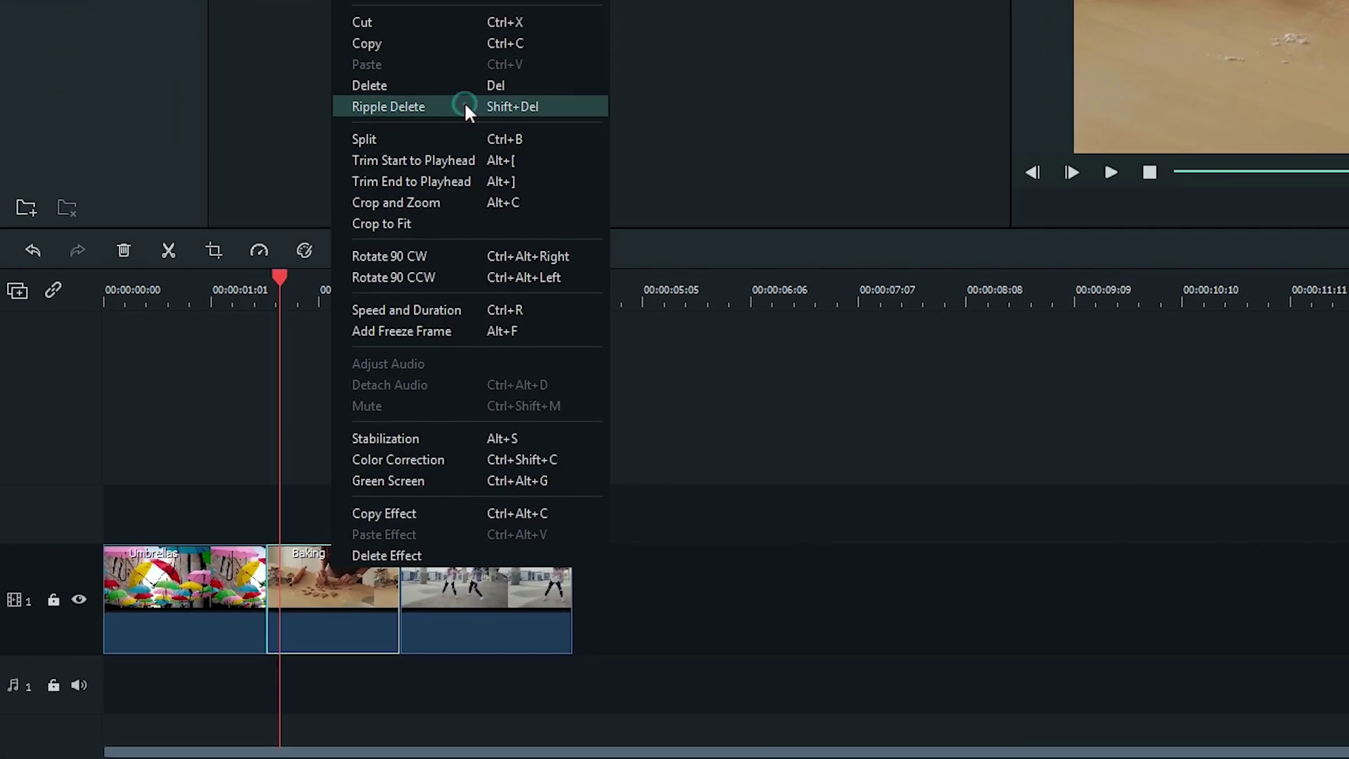
# Try deleting Baking with and without gap-closing, undoing each deletion to restore it
pyautogui.click(311, 323)
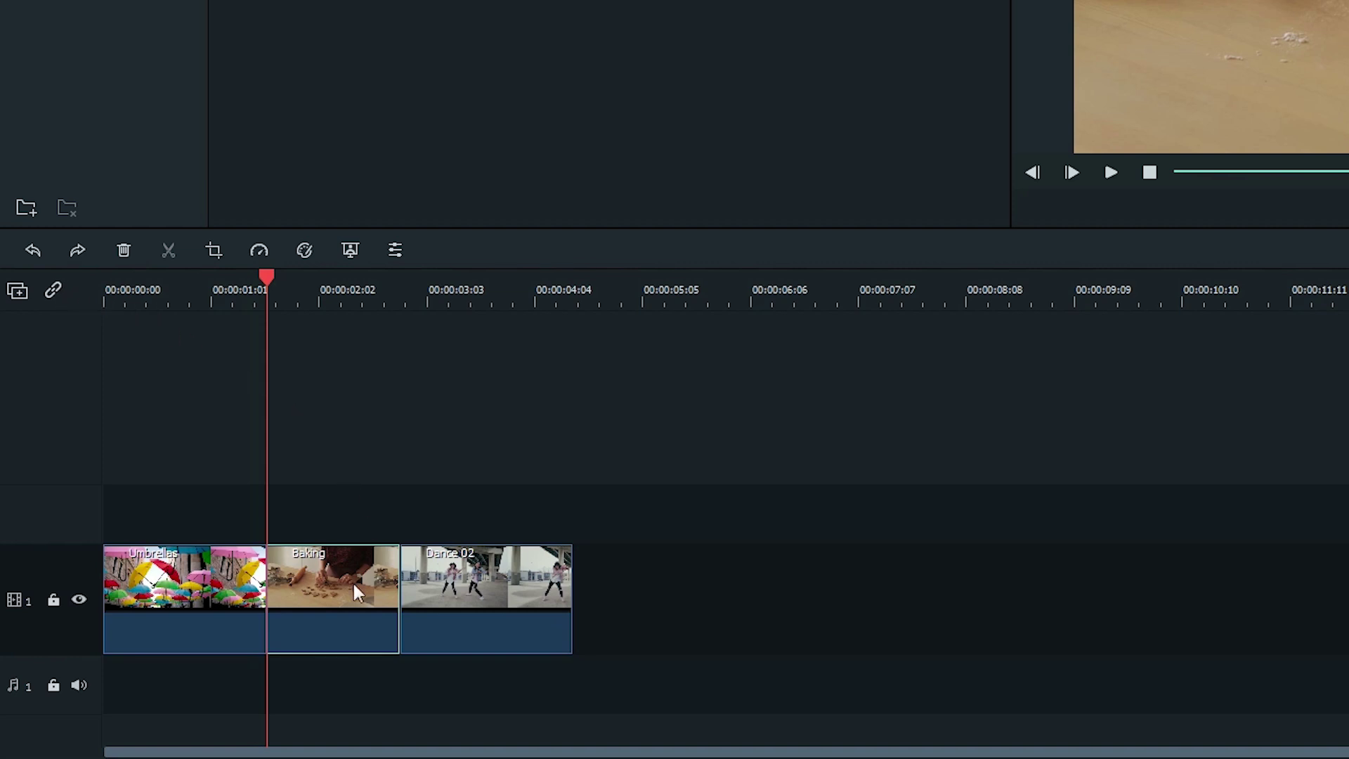
pyautogui.click(126, 252)
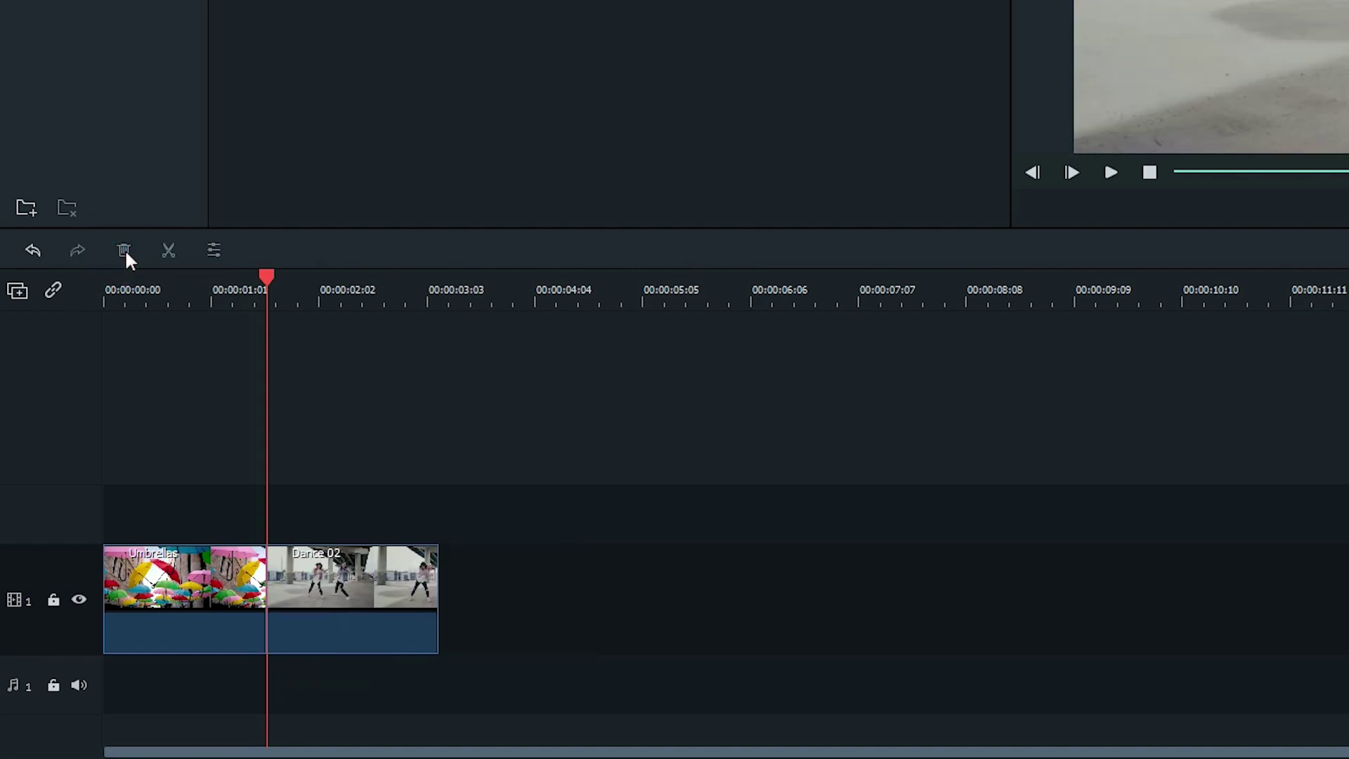
pyautogui.hotkey('ctrl', 'z')
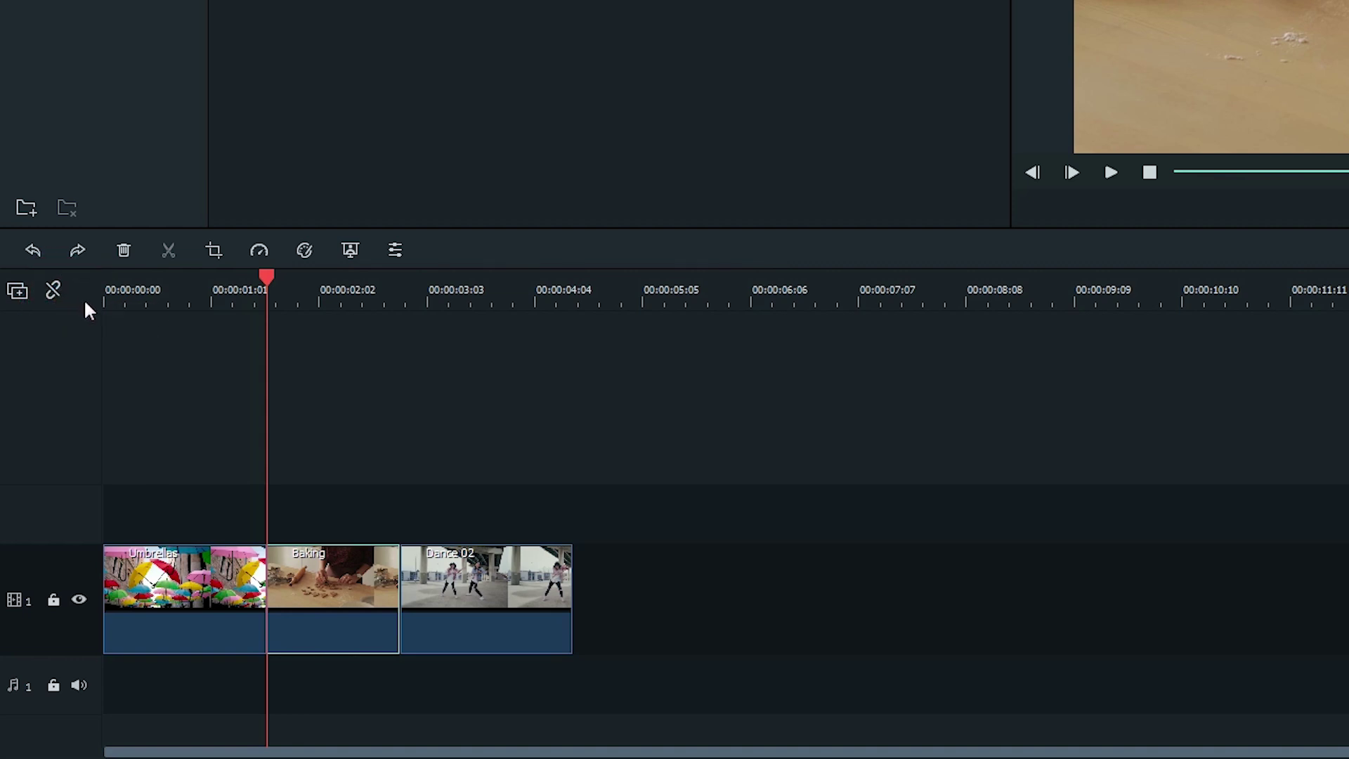
pyautogui.click(124, 251)
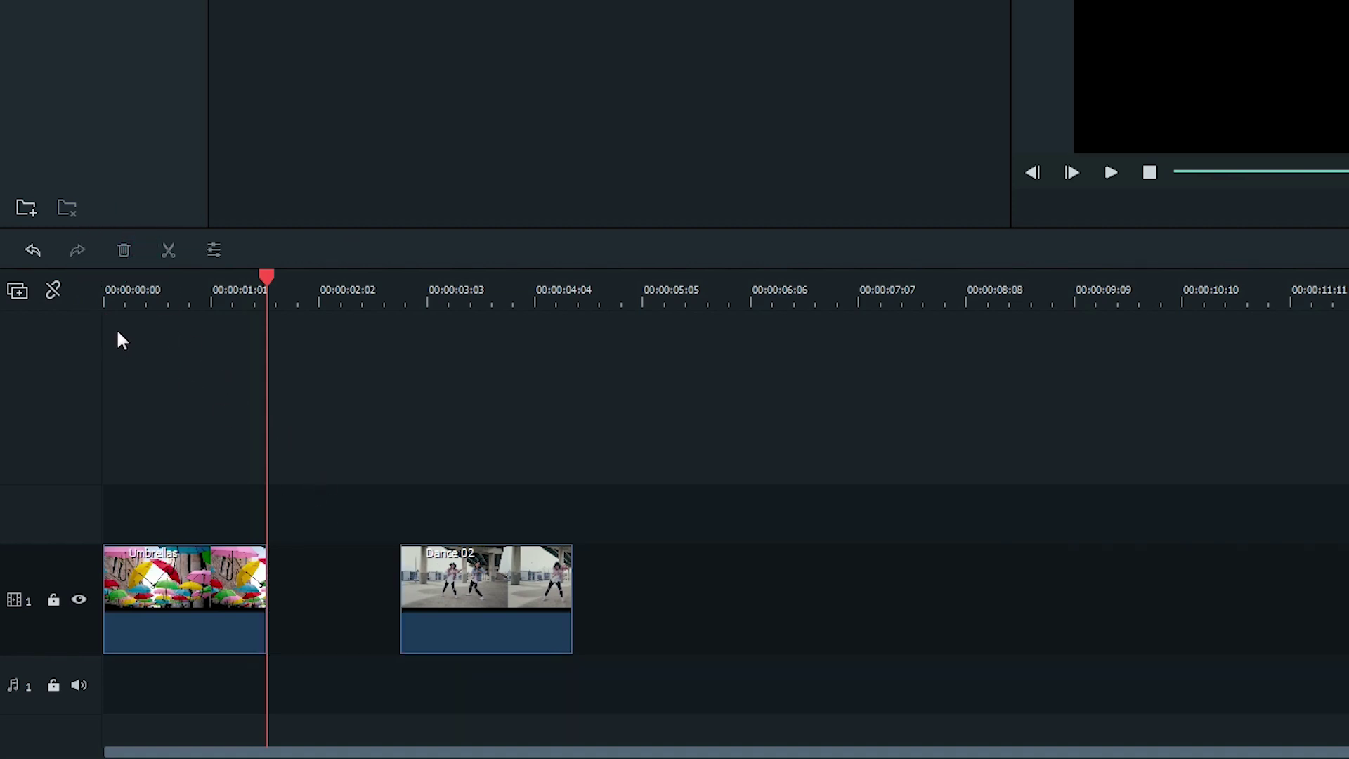
pyautogui.click(50, 290)
pyautogui.hotkey('ctrl', 'z')
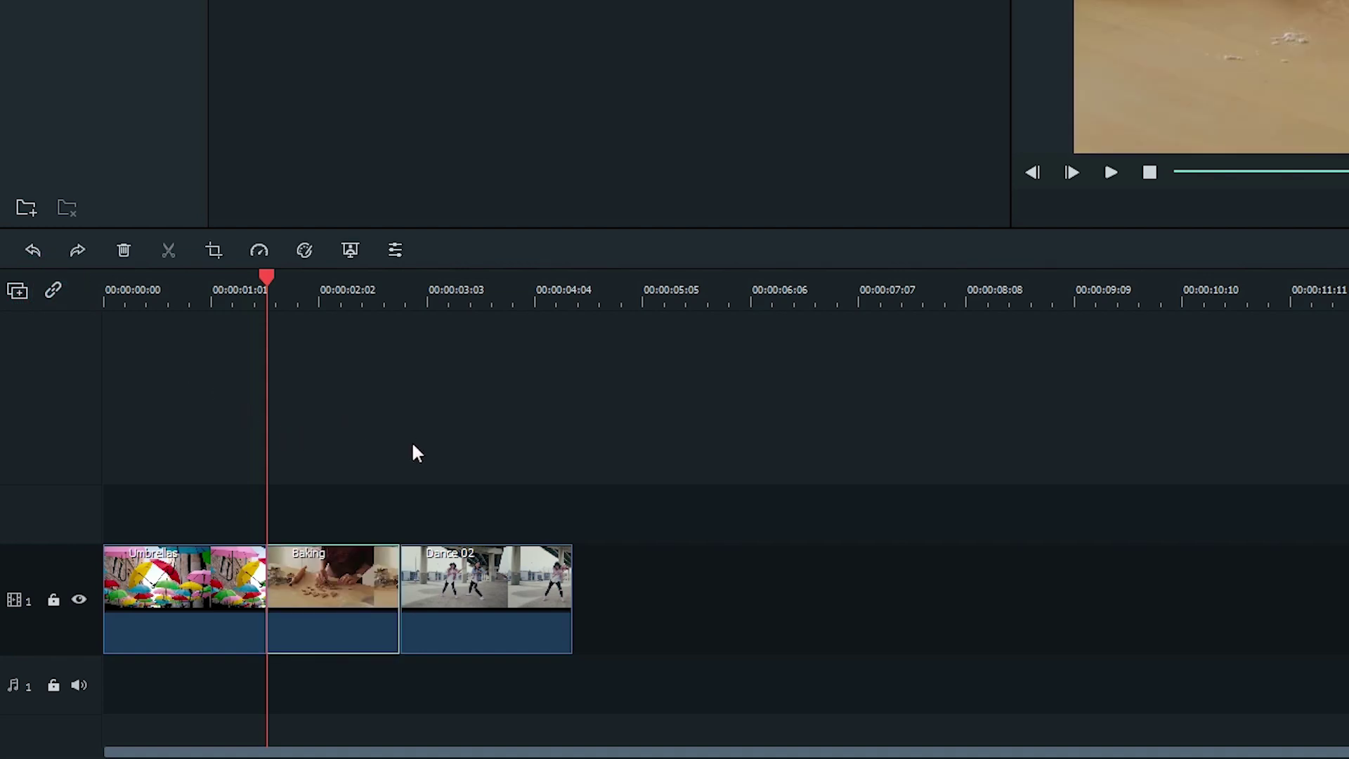
# Move Dance 02 ahead of Baking, then drag Baking left so it cuts into Dance 02's end
pyautogui.click(468, 572)
pyautogui.click(364, 571)
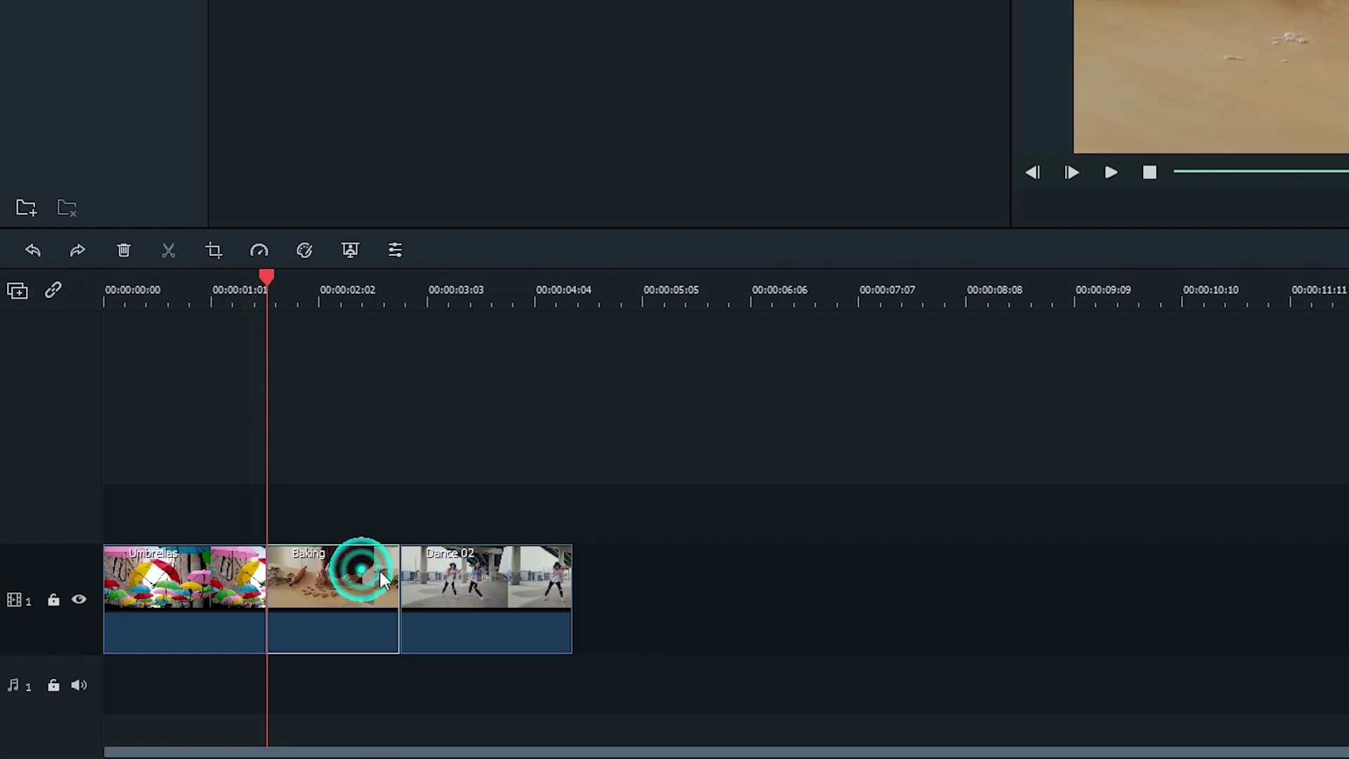
pyautogui.click(457, 579)
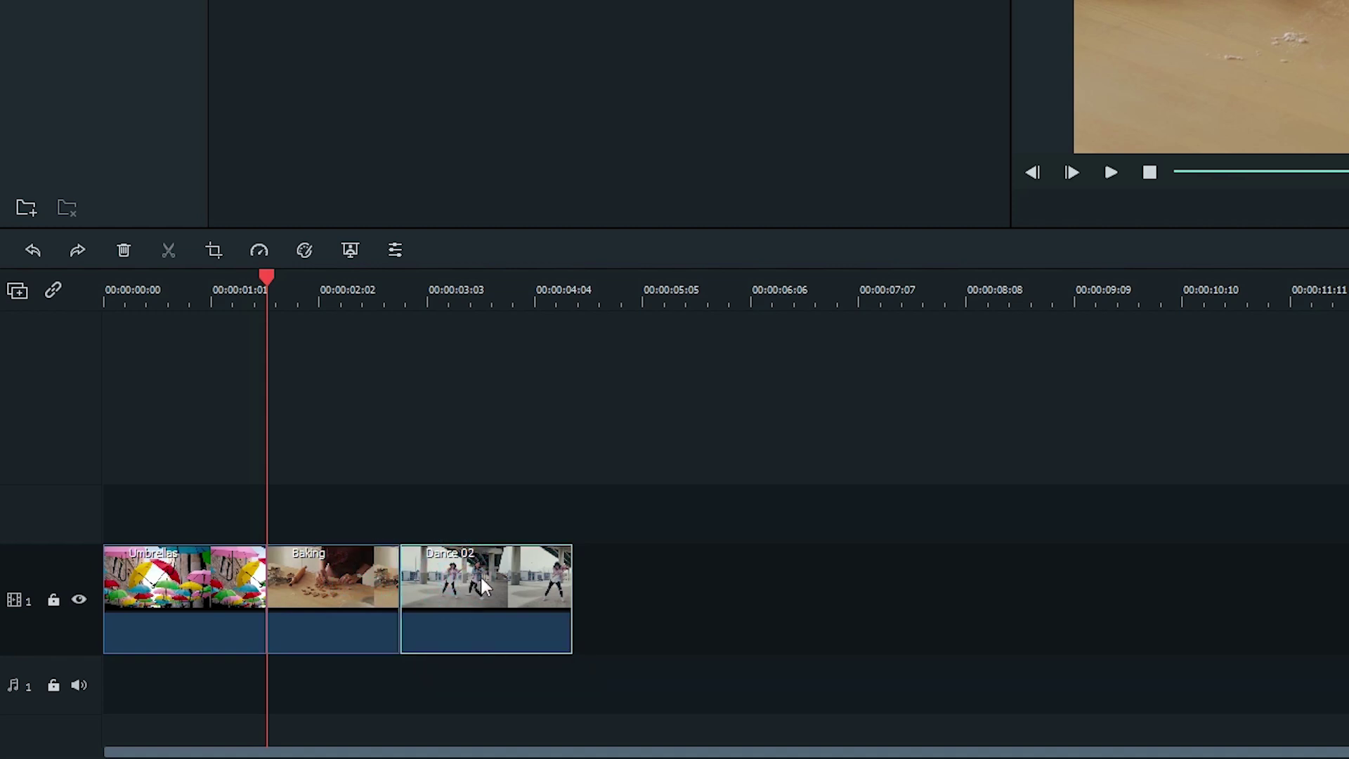
pyautogui.moveTo(470, 578); pyautogui.dragTo(352, 579)
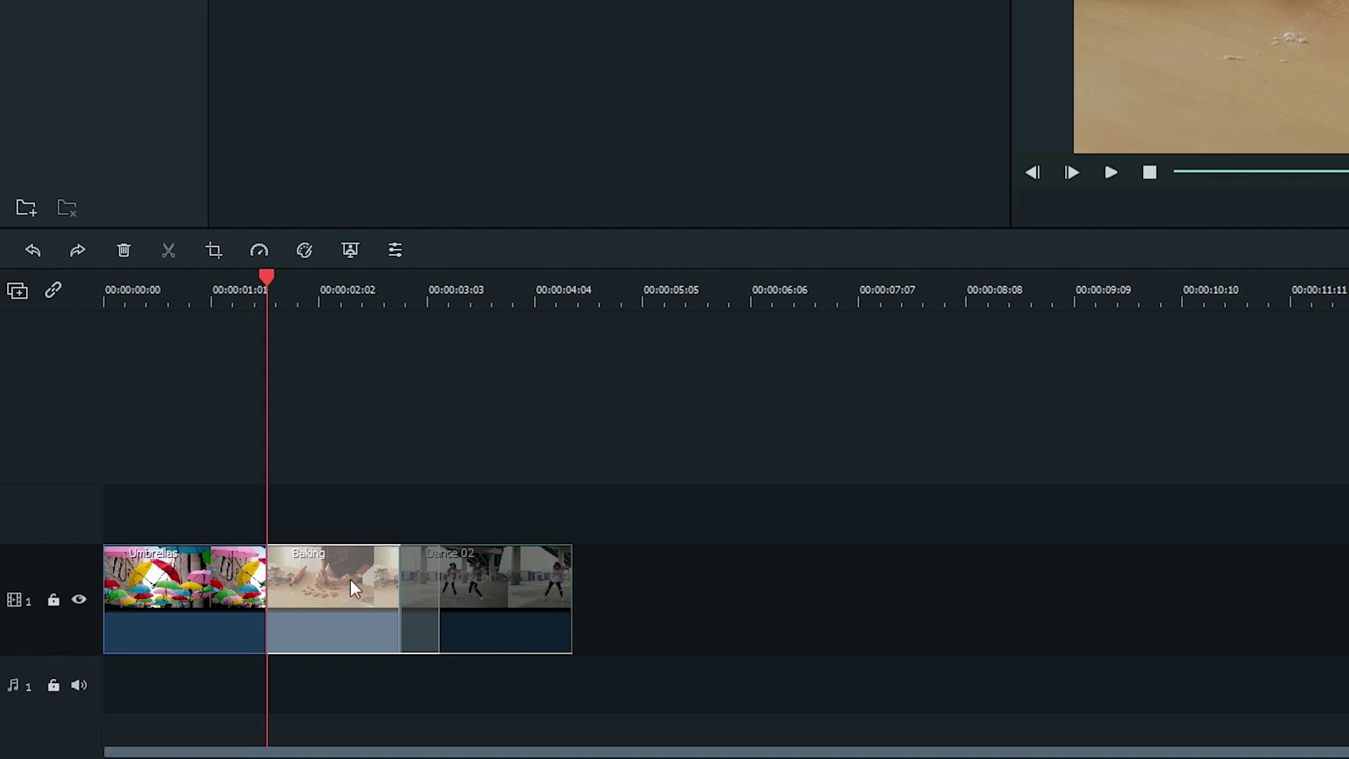
pyautogui.moveTo(350, 579); pyautogui.dragTo(350, 579)
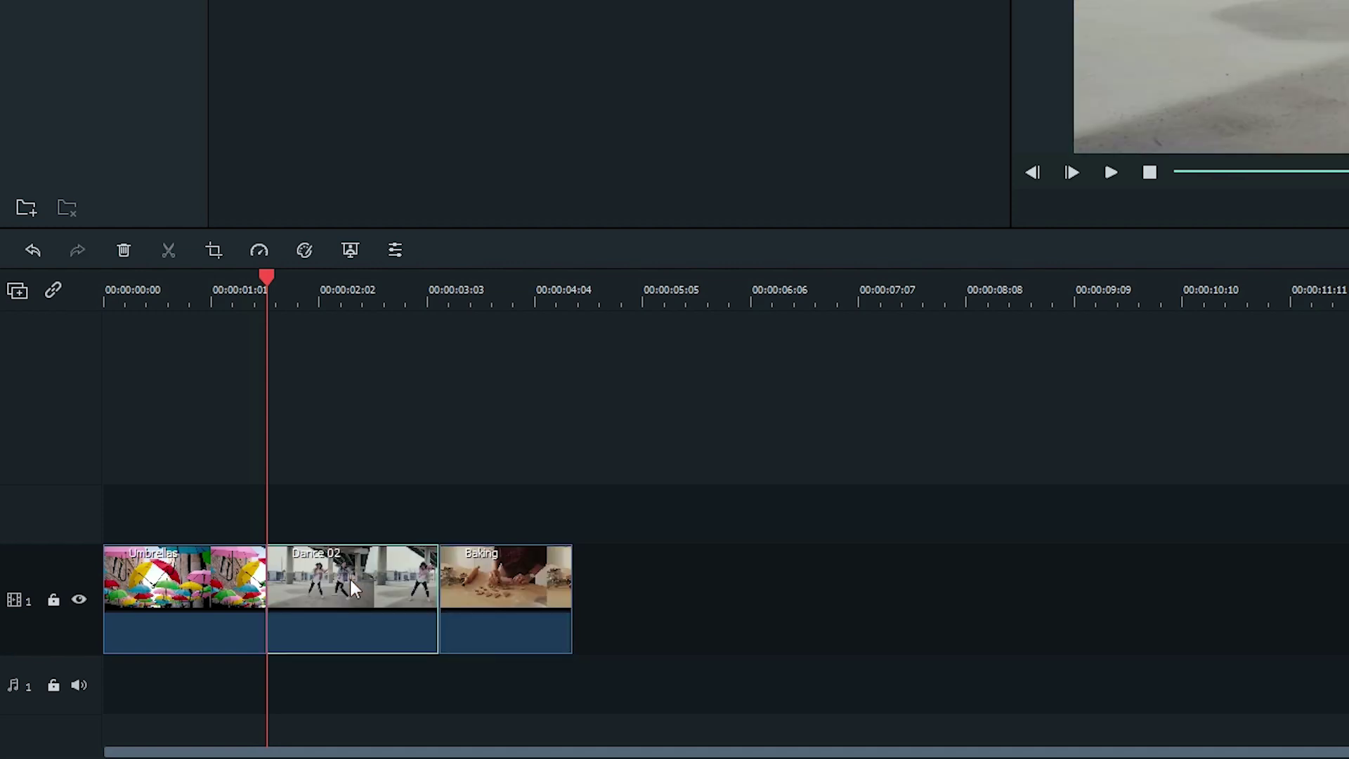
pyautogui.click(503, 580)
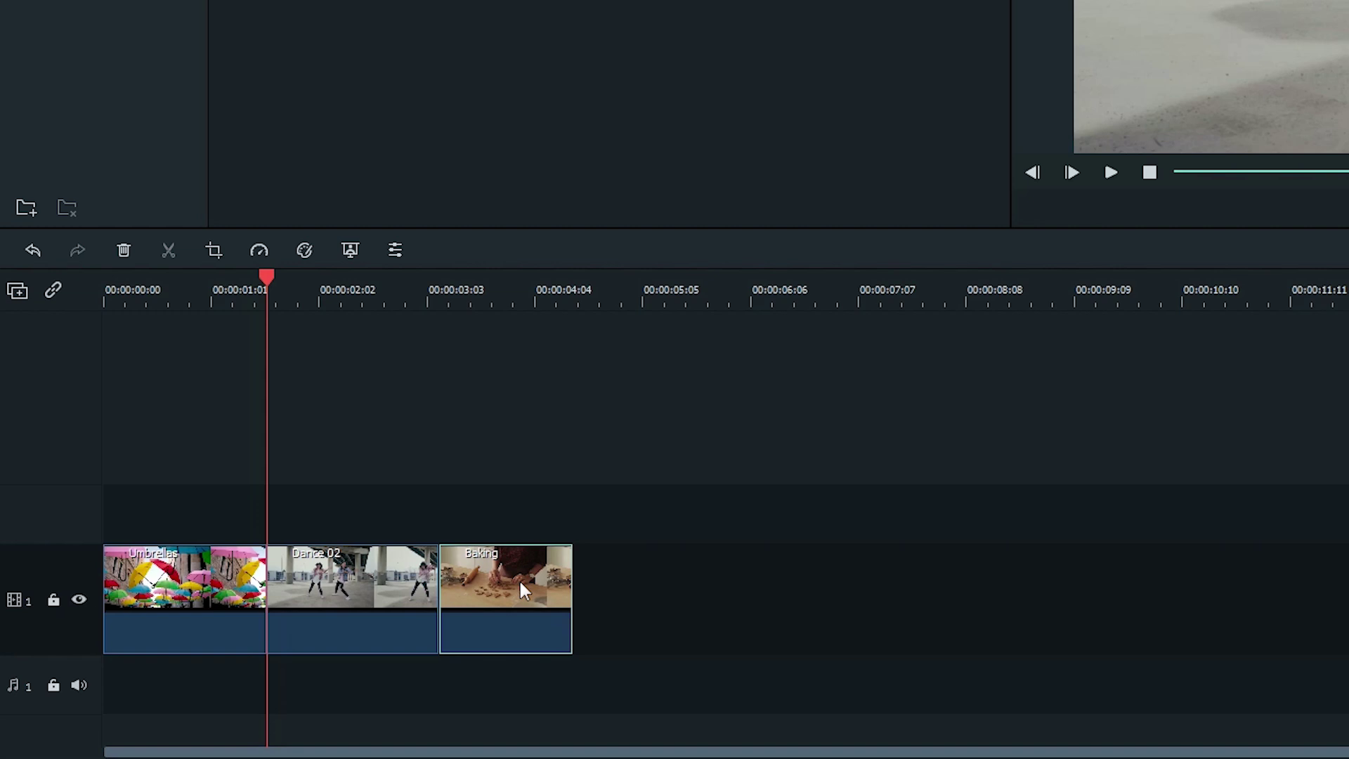
pyautogui.moveTo(518, 579); pyautogui.dragTo(440, 585)
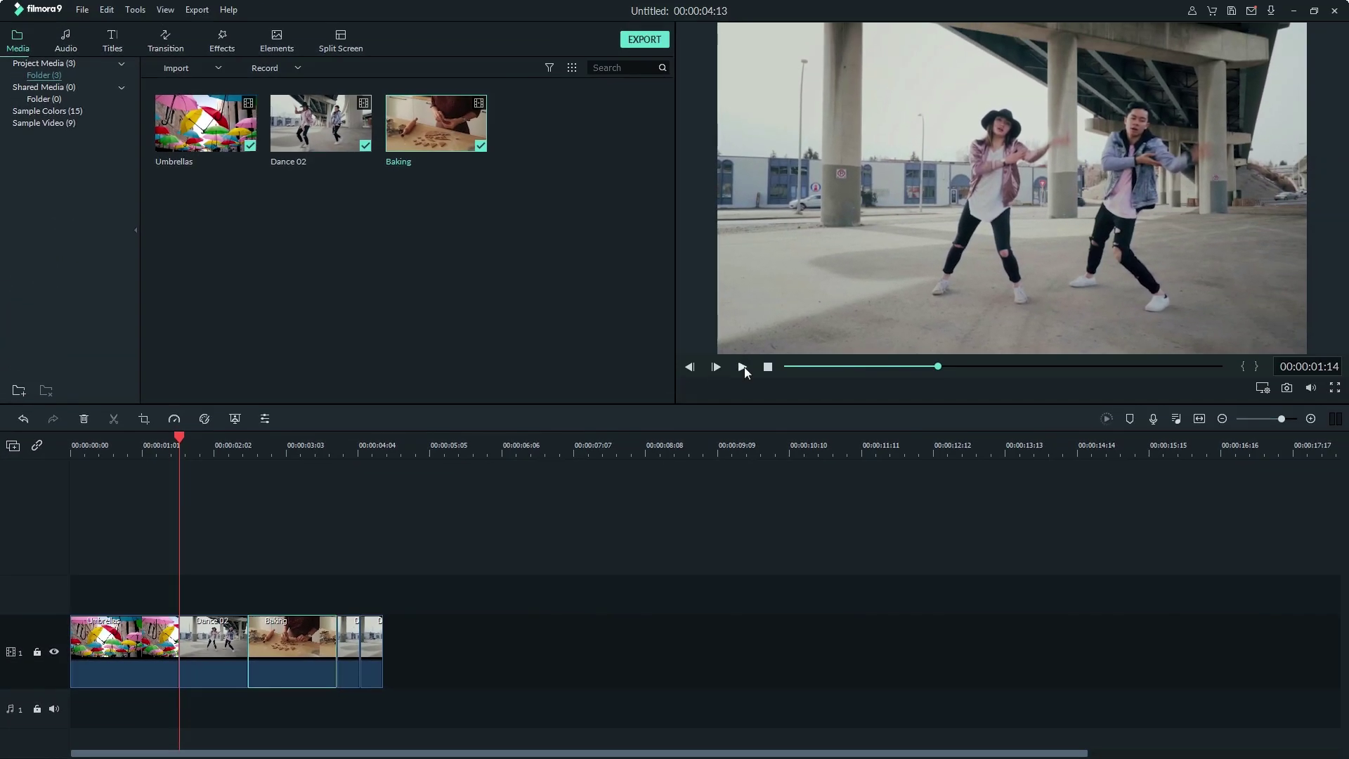
# Play the edit, turn off automatic gap-closing, and drag Baking back ahead of Dance 02
pyautogui.click(743, 367)
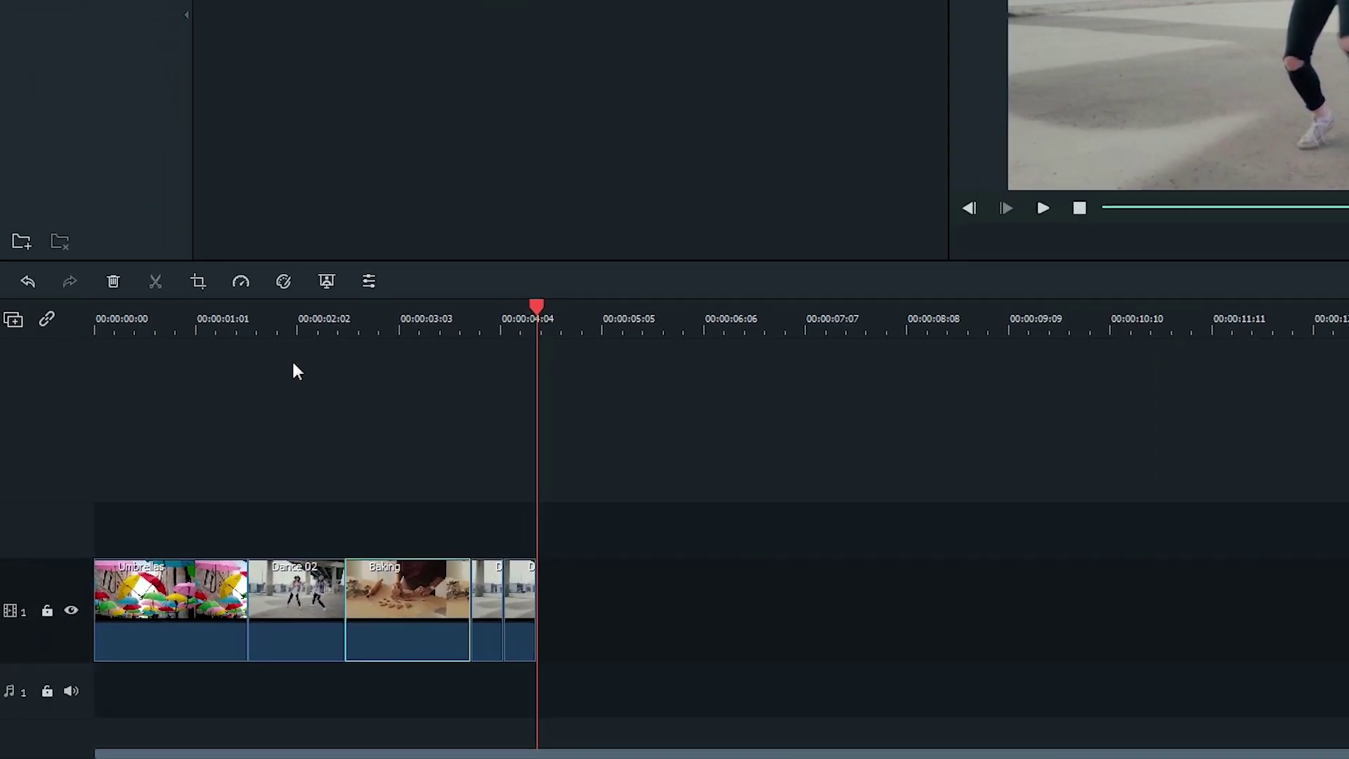
pyautogui.click(47, 295)
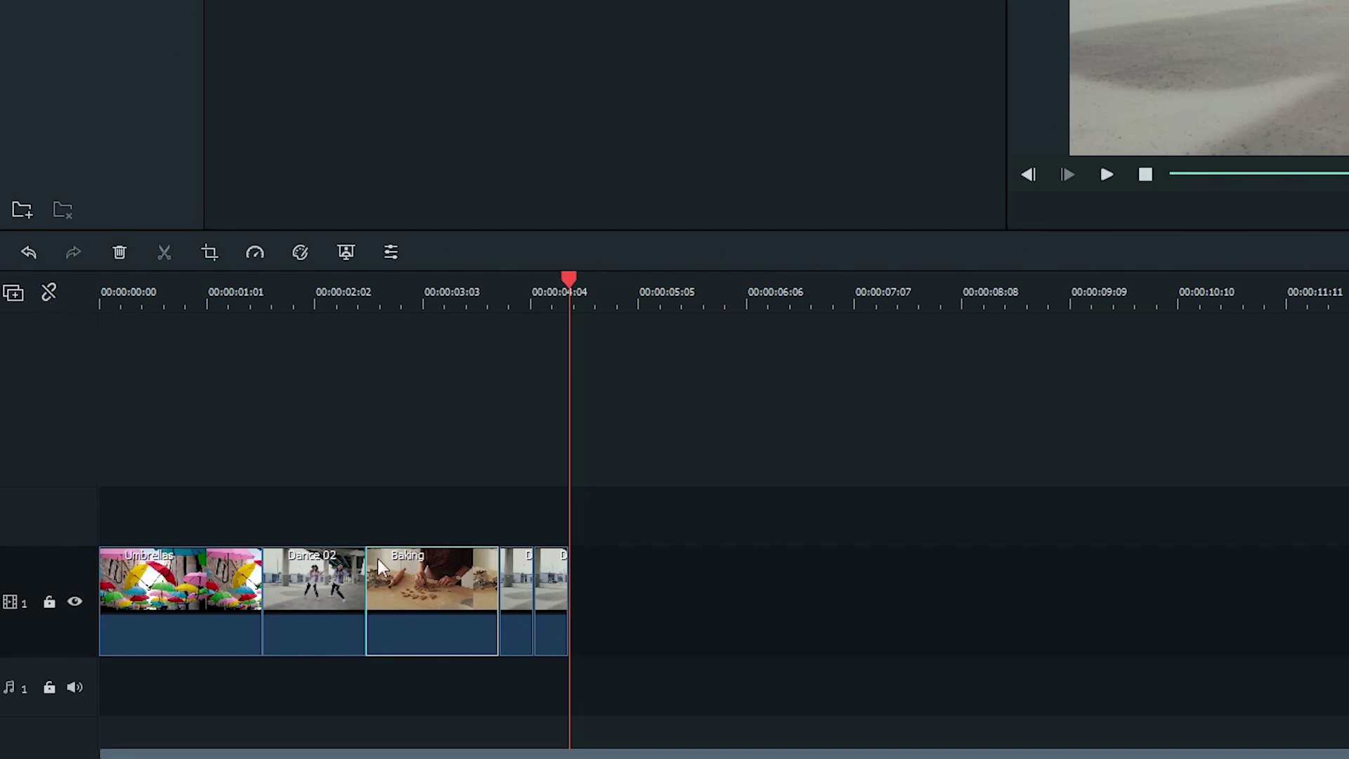
pyautogui.moveTo(444, 590); pyautogui.dragTo(333, 591)
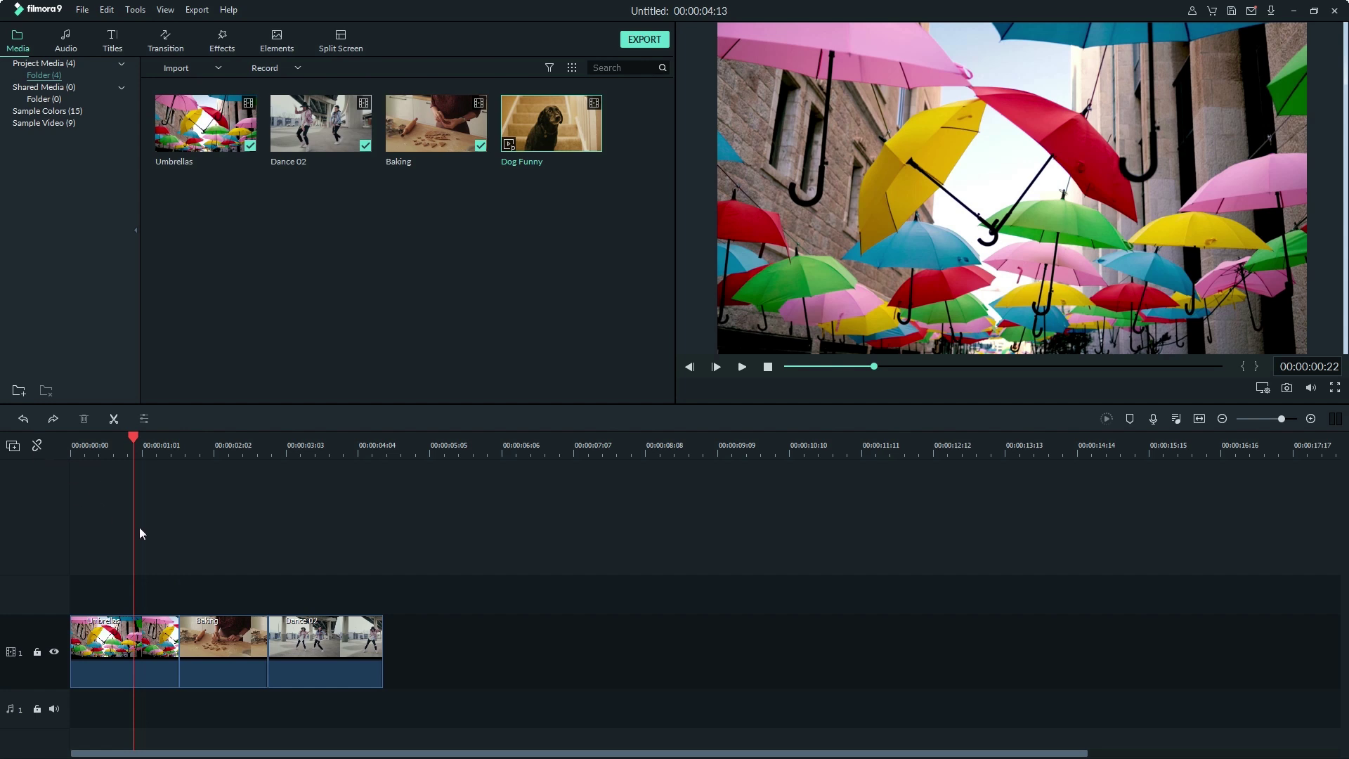
# Push Baking and Dance 02 later and drop Dog Funny into the gap after Umbrellas
pyautogui.moveTo(232, 579); pyautogui.dragTo(340, 656)
pyautogui.moveTo(230, 625); pyautogui.dragTo(316, 643)
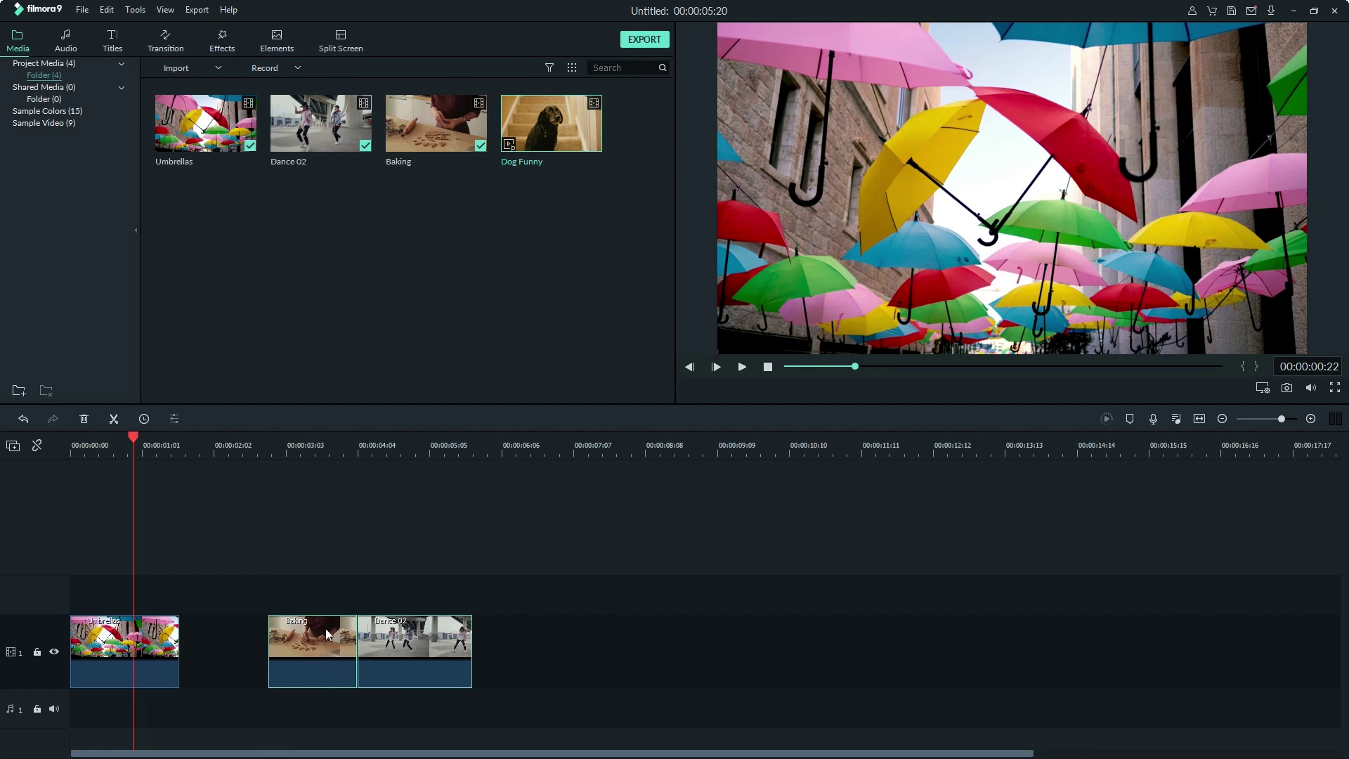
pyautogui.moveTo(577, 130); pyautogui.dragTo(175, 668)
pyautogui.moveTo(306, 516)
pyautogui.mouseDown()
pyautogui.moveTo(432, 641)
pyautogui.moveTo(416, 638)
pyautogui.mouseUp()
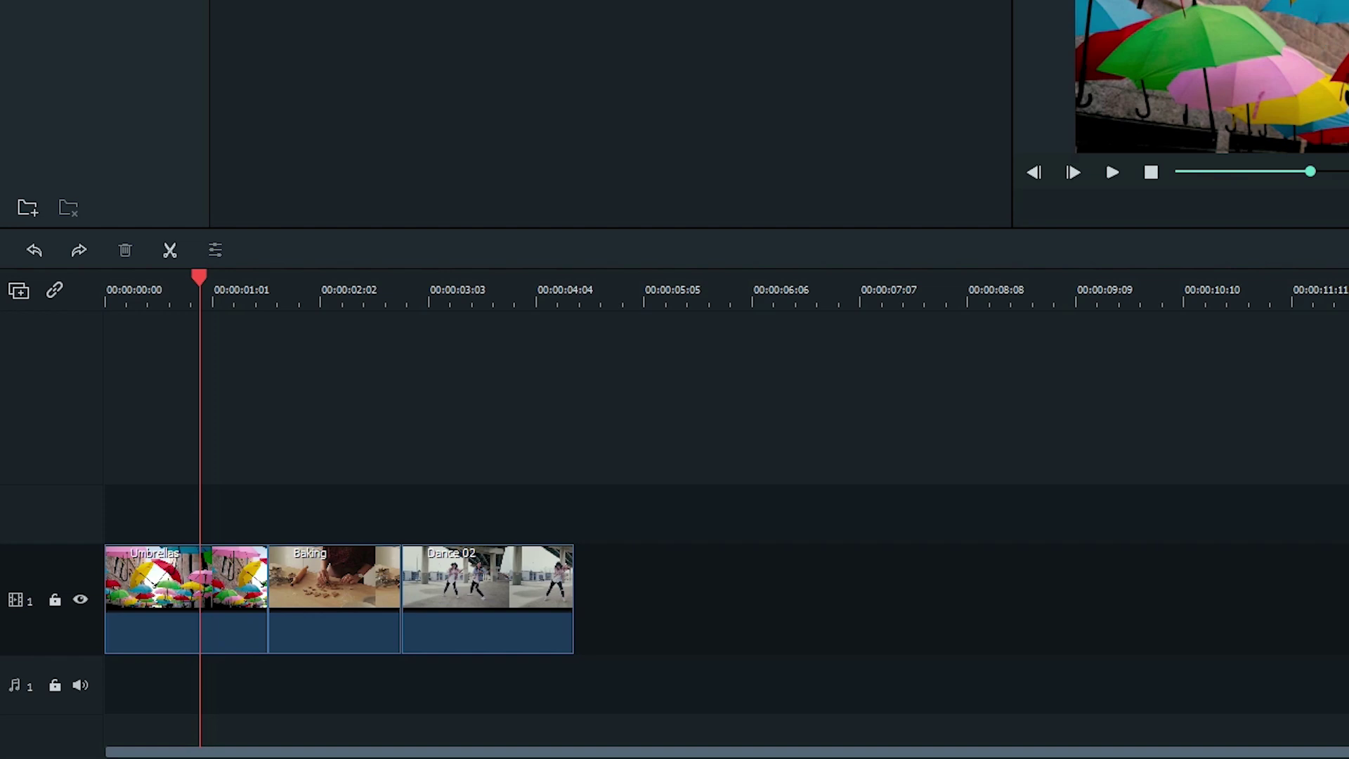
# Place a clip on the upper track, move Dance 02 right after Umbrellas, and begin trimming its end
pyautogui.moveTo(823, 81)
pyautogui.mouseDown()
pyautogui.moveTo(432, 395)
pyautogui.moveTo(252, 443)
pyautogui.moveTo(238, 461)
pyautogui.moveTo(271, 552)
pyautogui.mouseUp()
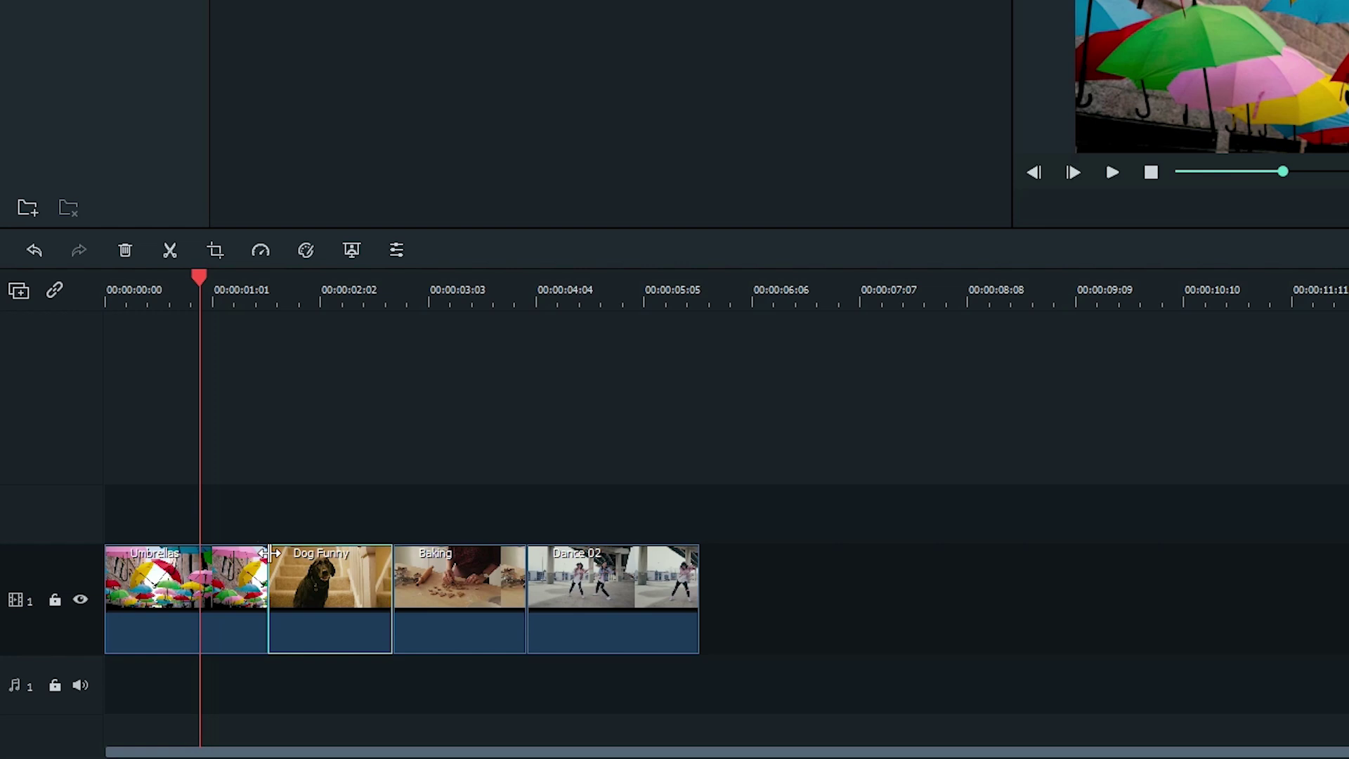
pyautogui.moveTo(549, 562)
pyautogui.mouseDown()
pyautogui.moveTo(563, 560)
pyautogui.moveTo(271, 584)
pyautogui.mouseUp()
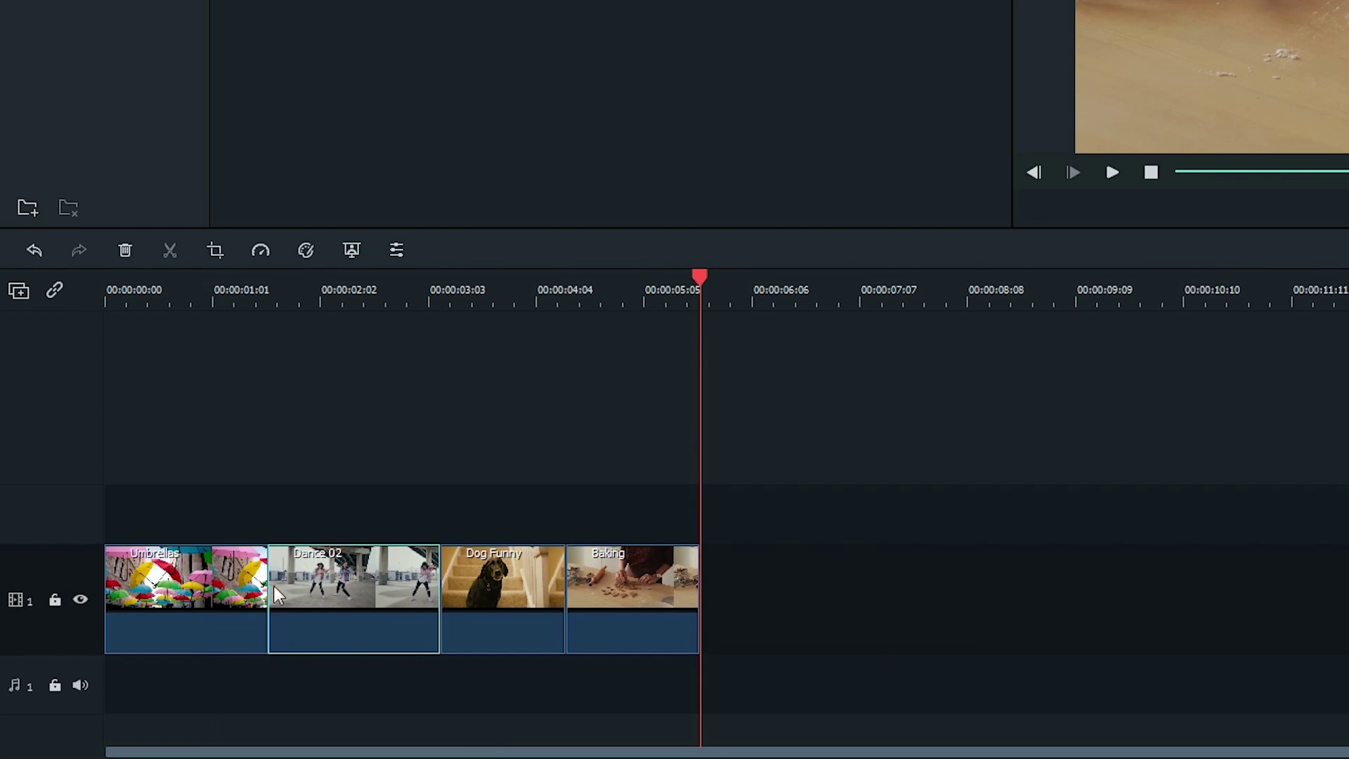
pyautogui.moveTo(441, 559); pyautogui.dragTo(325, 624)
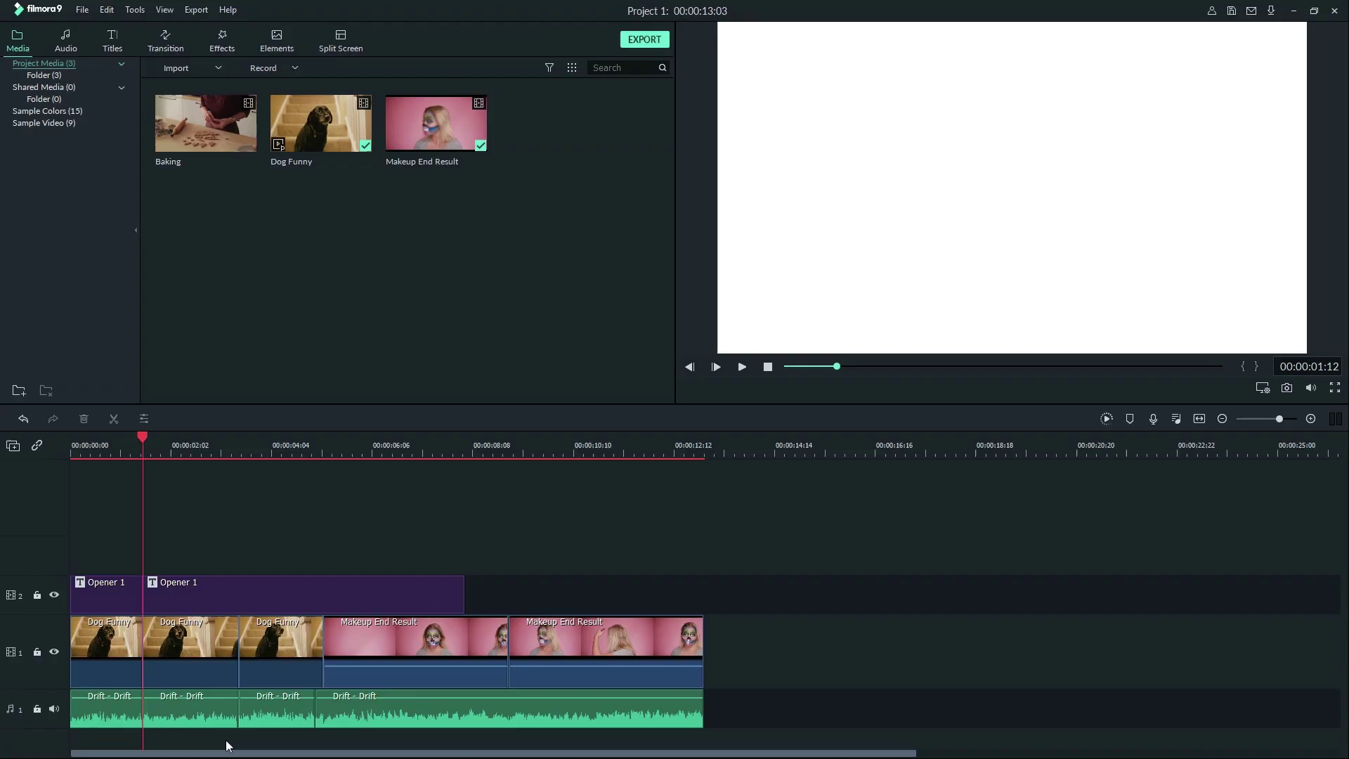
# Finish shortening Dance 02 by 15 frames and delete the second Dog Funny clip
pyautogui.click(225, 743)
pyautogui.click(190, 650)
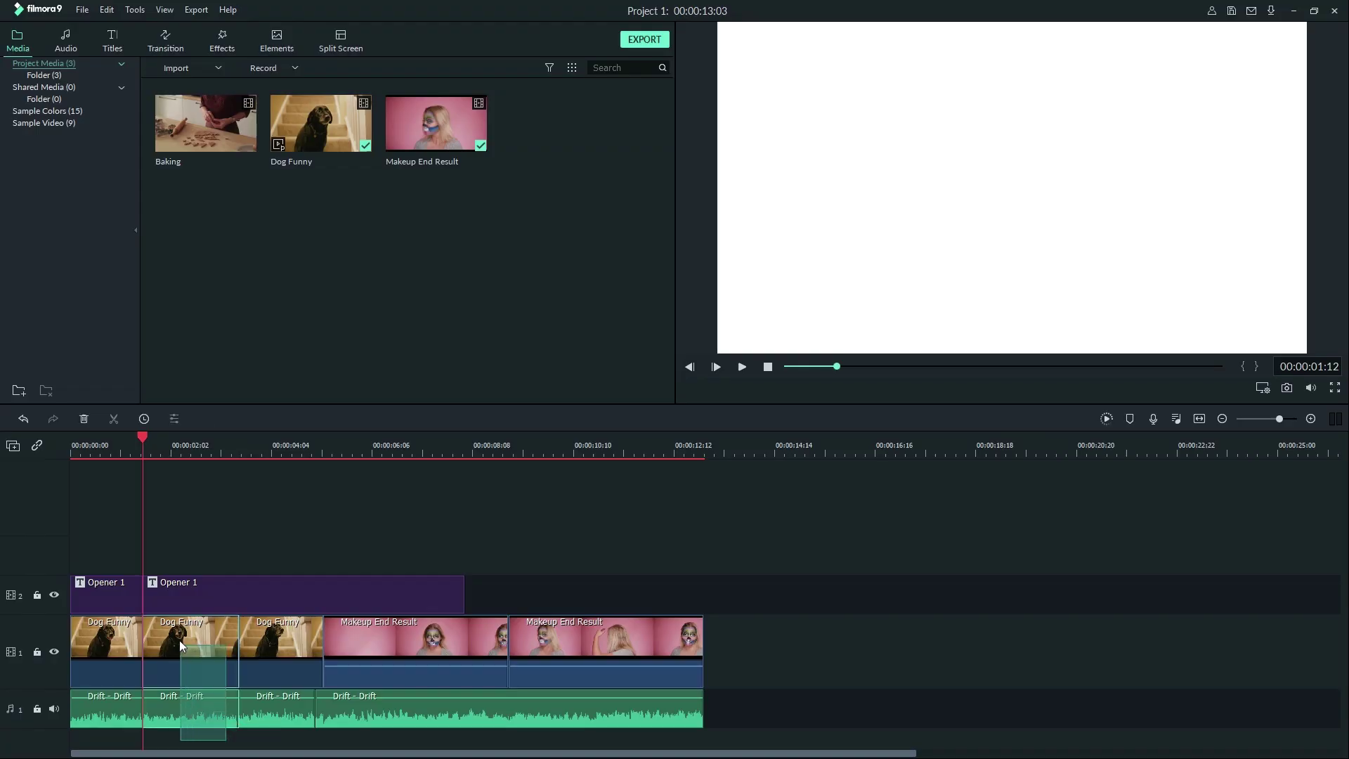
pyautogui.click(82, 419)
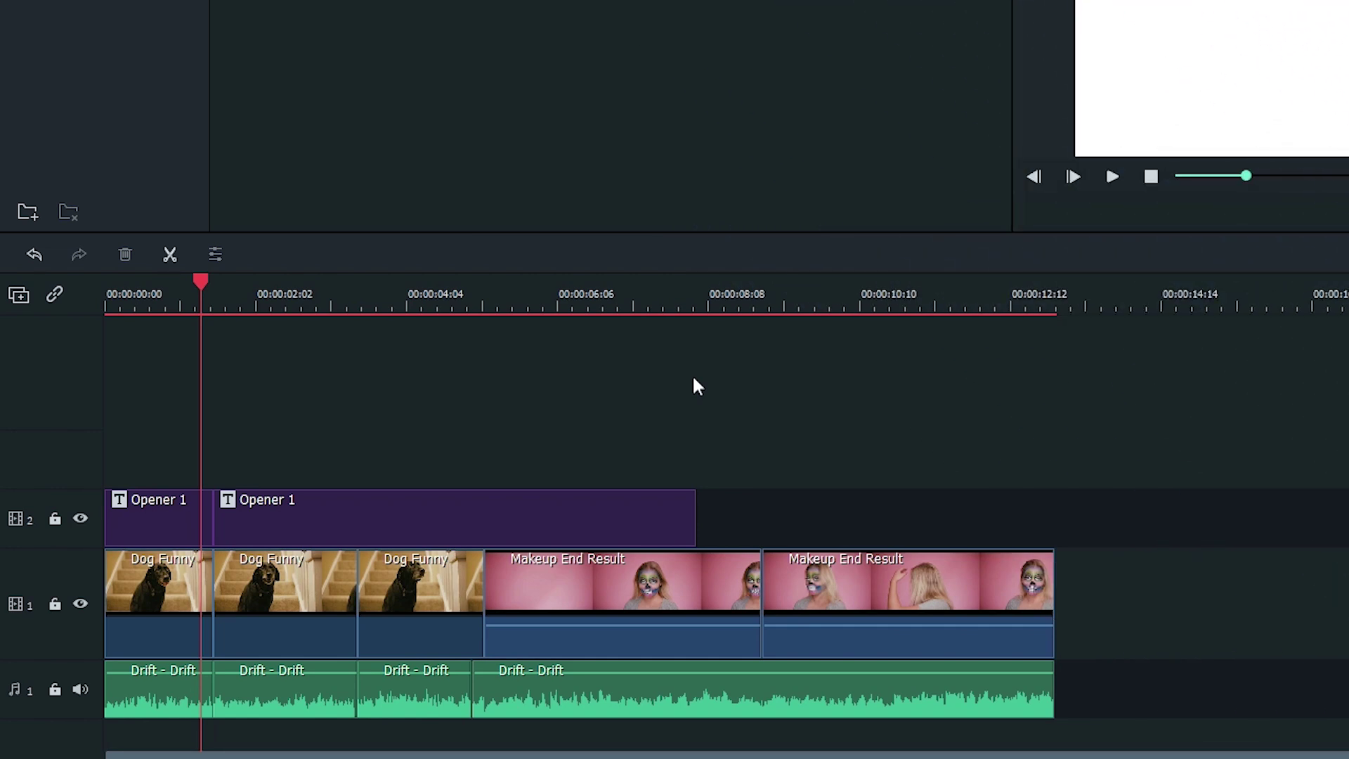
# Lock the audio track and delete the second Dog Funny clip so only video ripples left
pyautogui.click(55, 690)
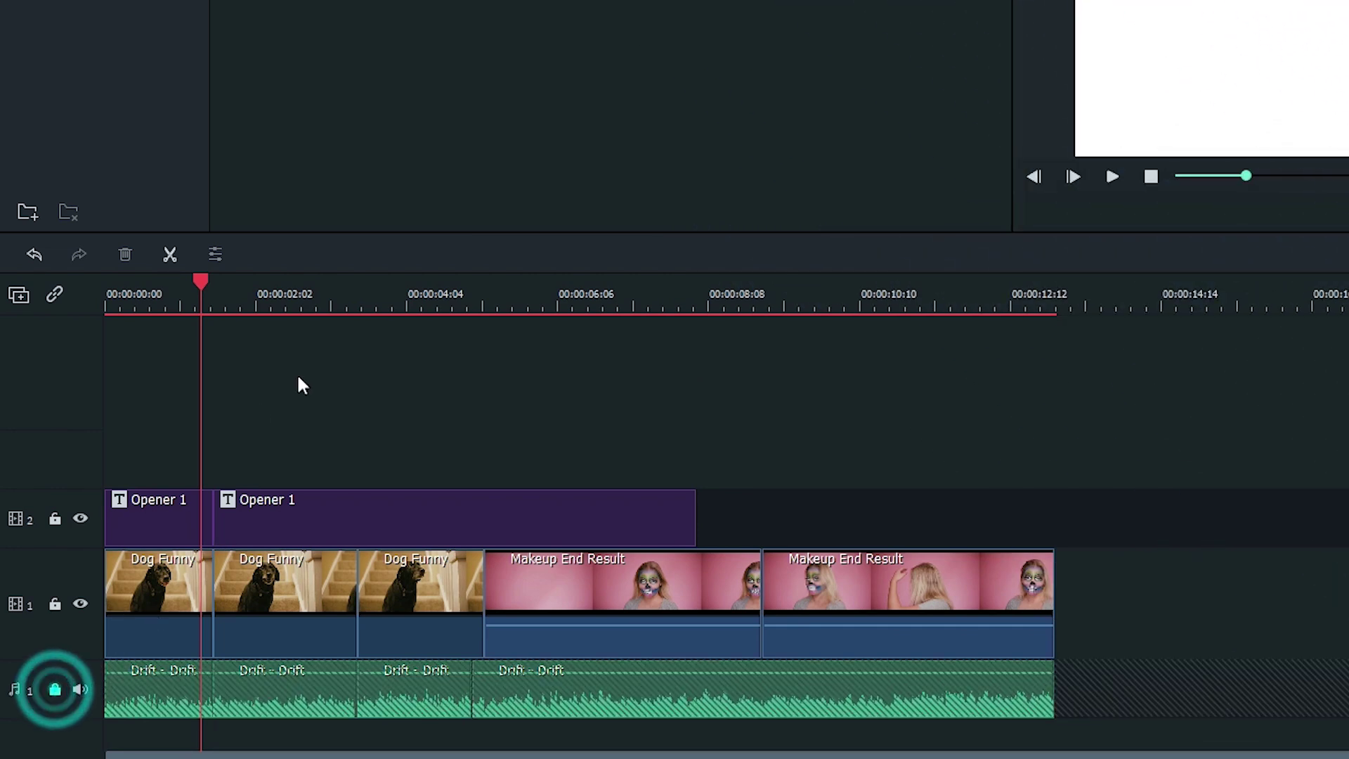
pyautogui.click(349, 611)
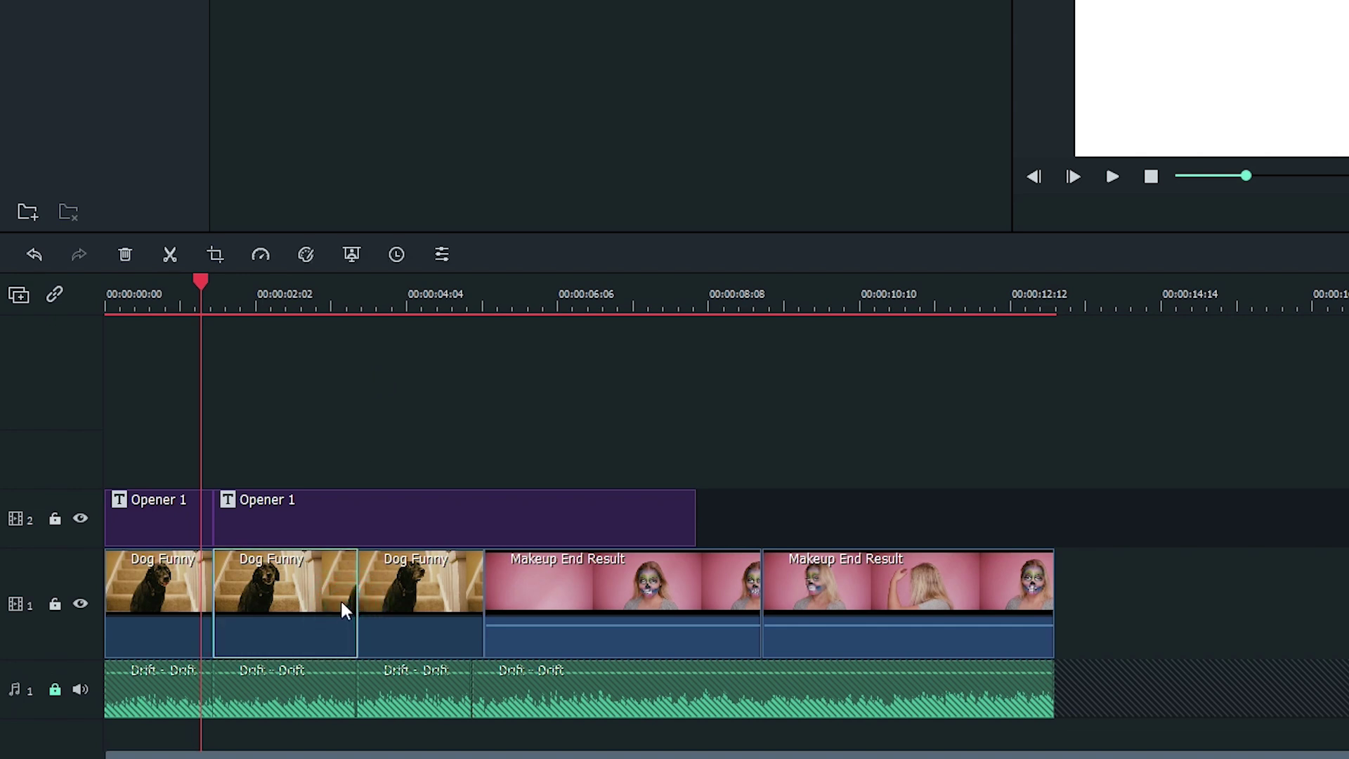
pyautogui.click(124, 255)
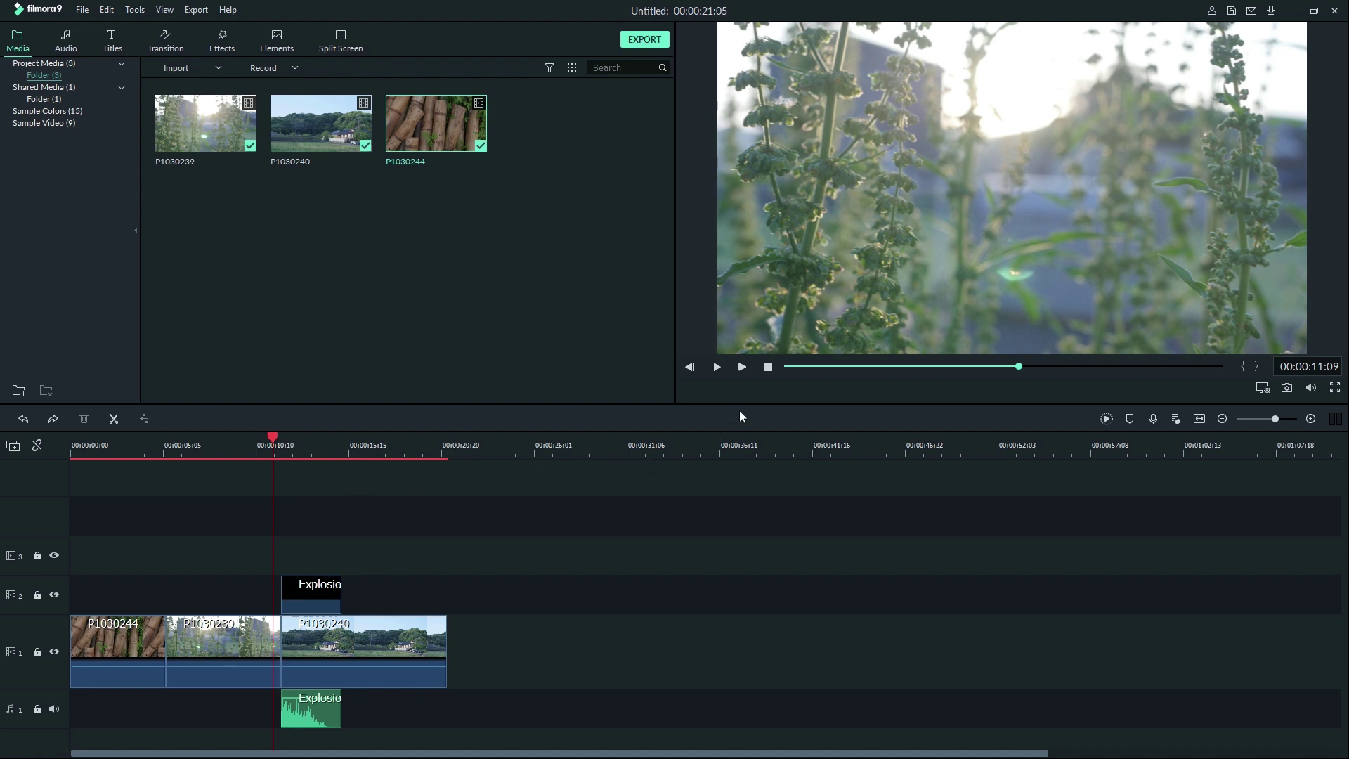
# Play the project, pause at 00:00:14:03, and select clip P1030239 on track 1
pyautogui.click(744, 368)
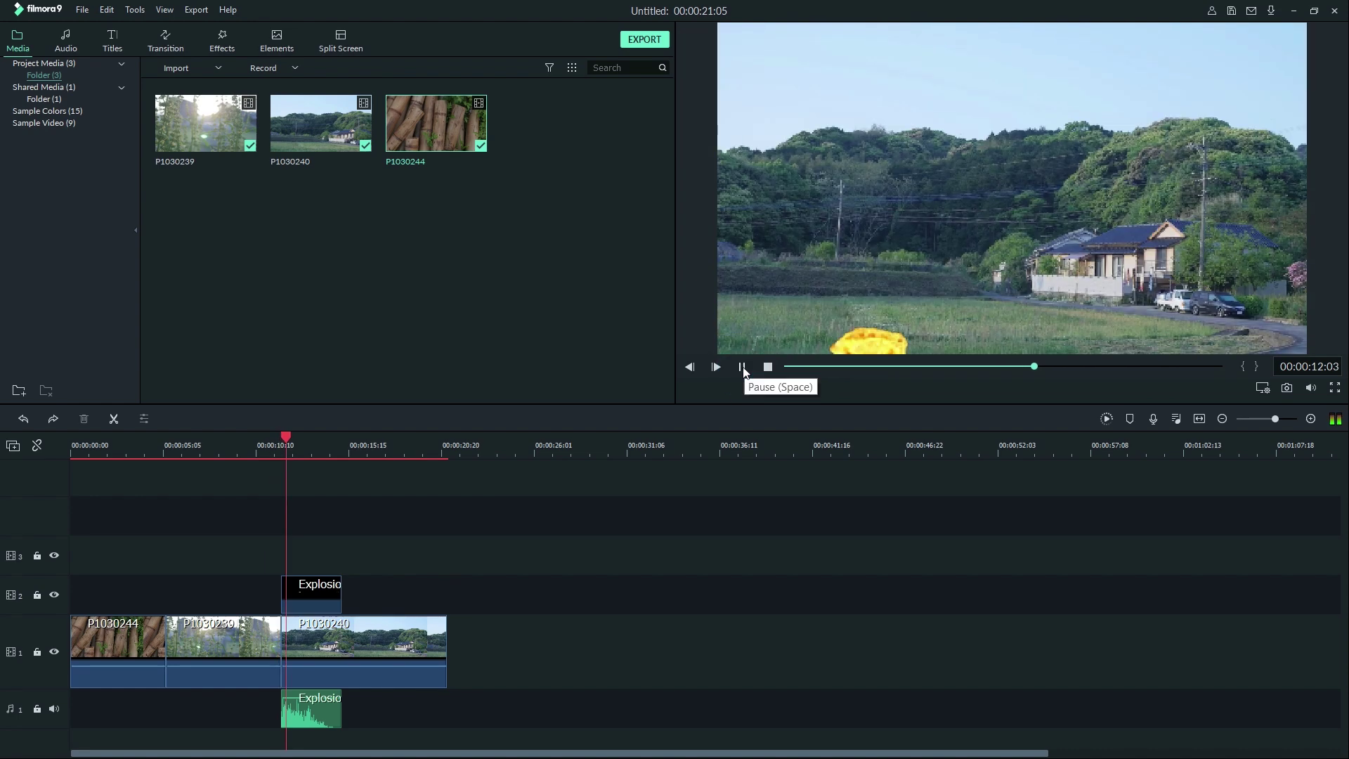
pyautogui.click(744, 369)
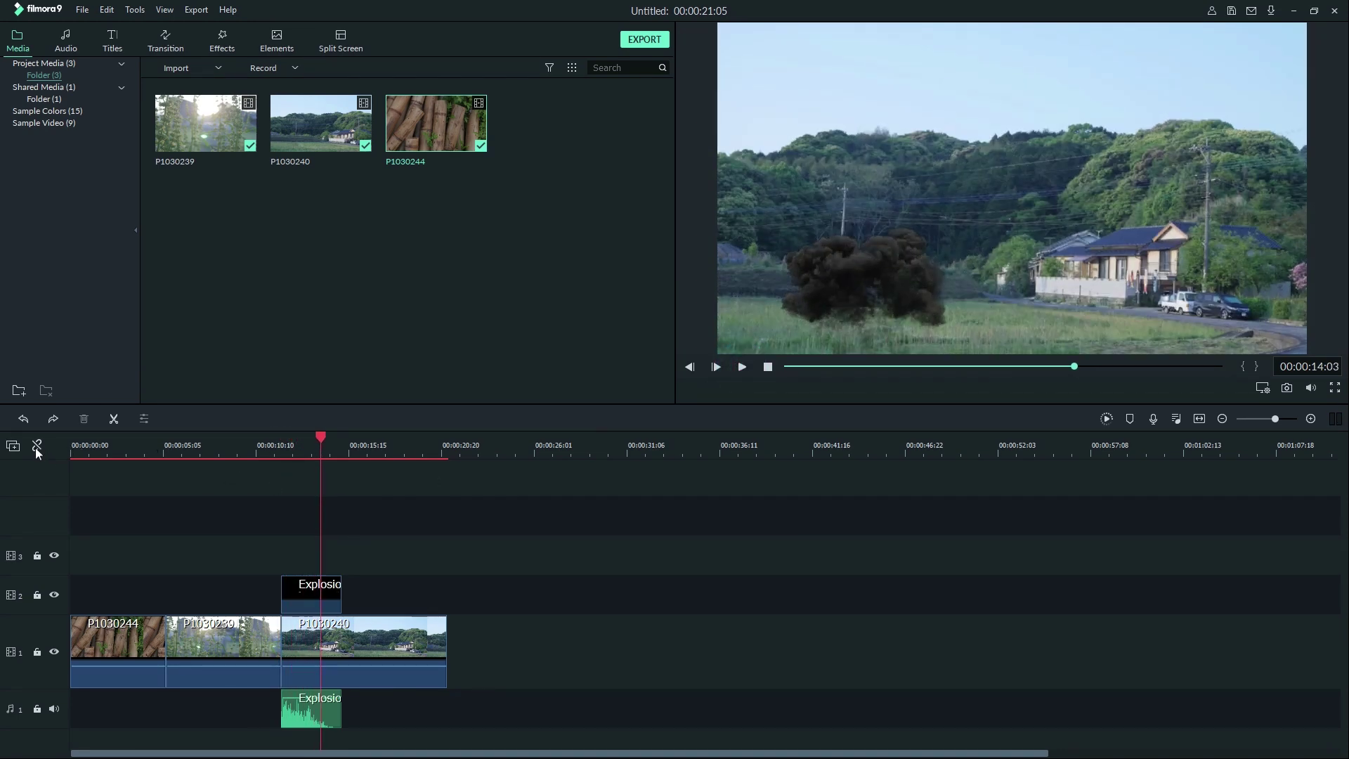
pyautogui.click(180, 620)
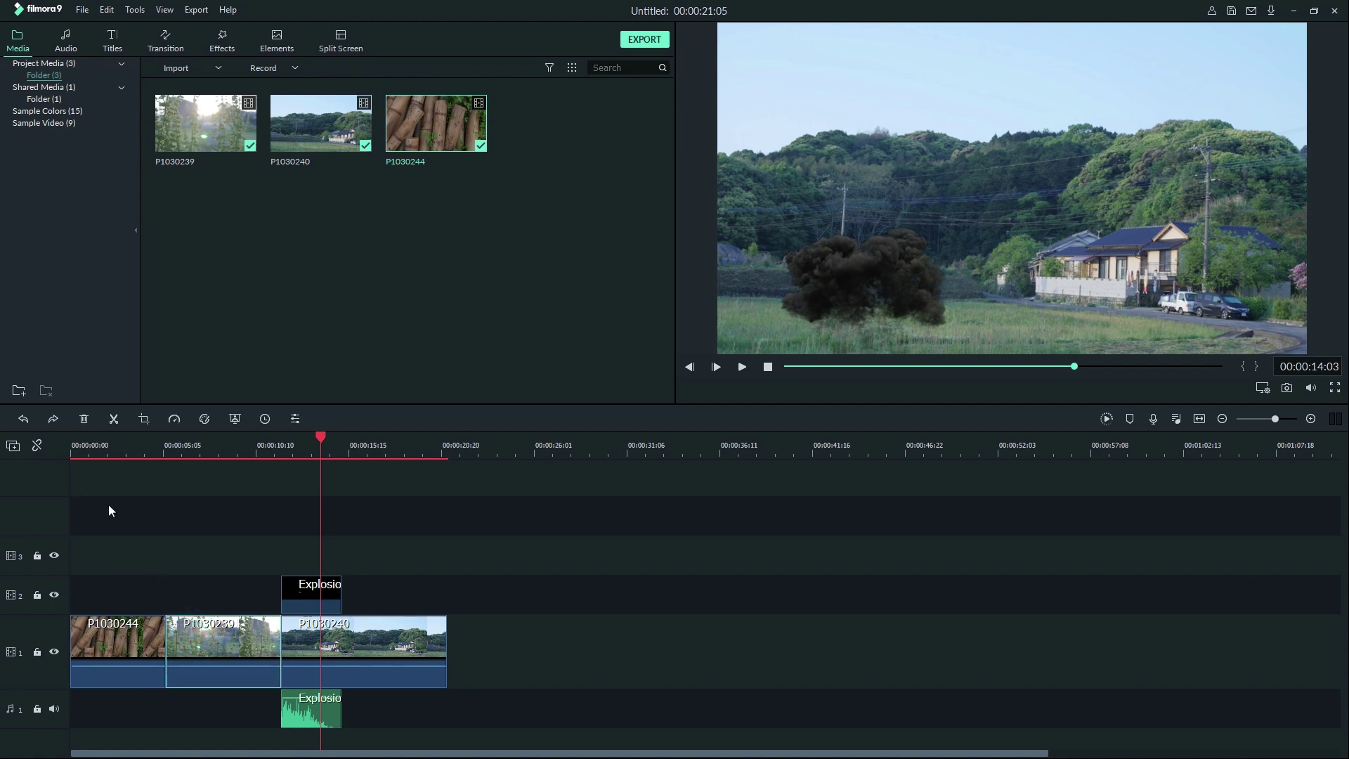
# Delete P1030239, drag the explosion and P1030240 clips left to close the gap, then undo
pyautogui.click(84, 420)
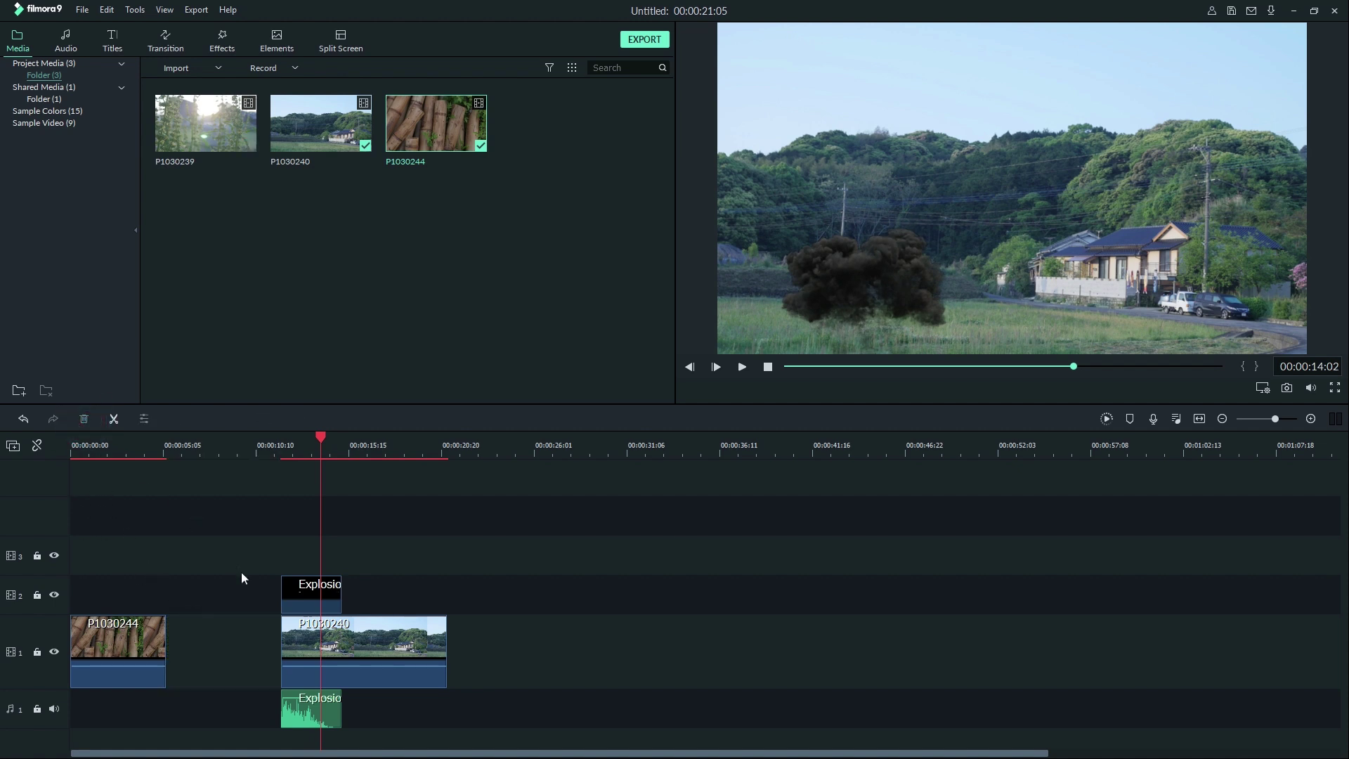
pyautogui.moveTo(246, 558); pyautogui.dragTo(369, 722)
pyautogui.moveTo(376, 631); pyautogui.dragTo(259, 641)
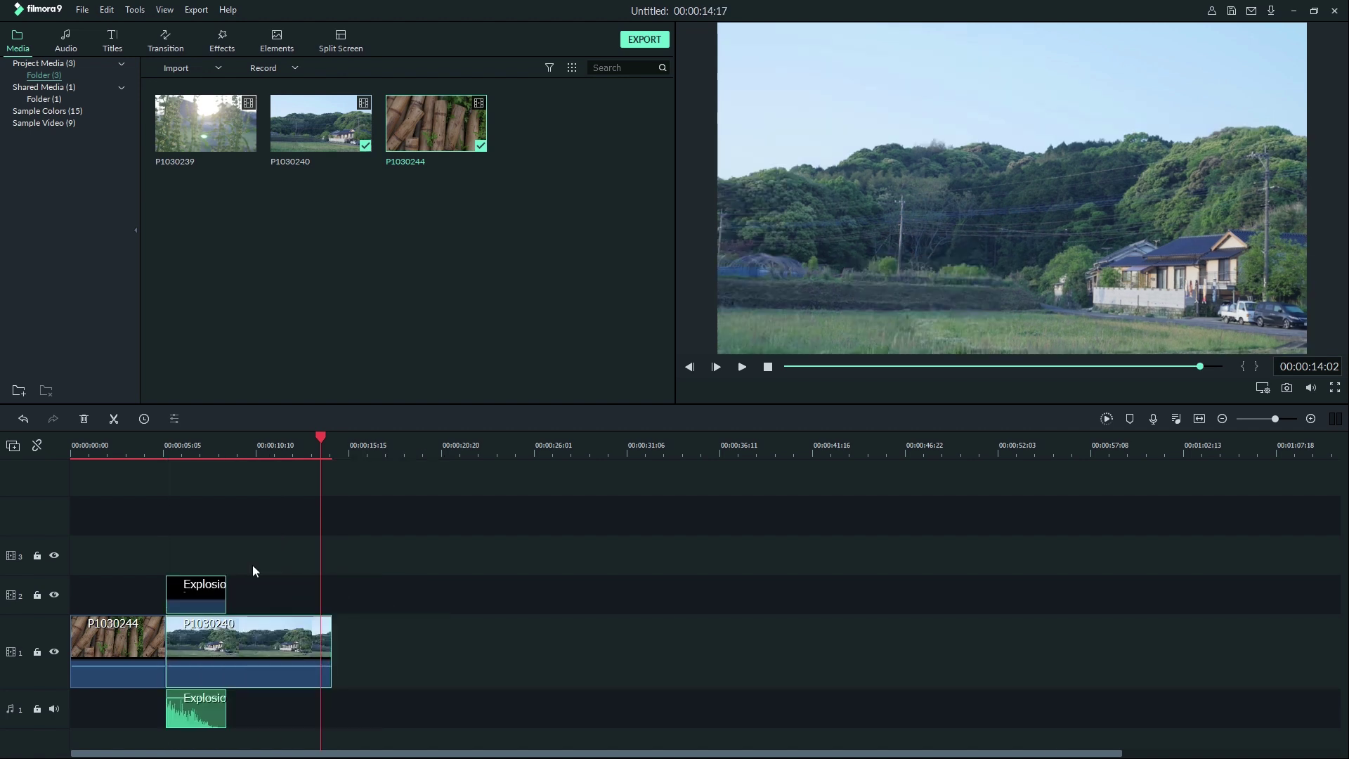
pyautogui.hotkey('ctrl', 'z')
pyautogui.hotkey('ctrl', 'z')
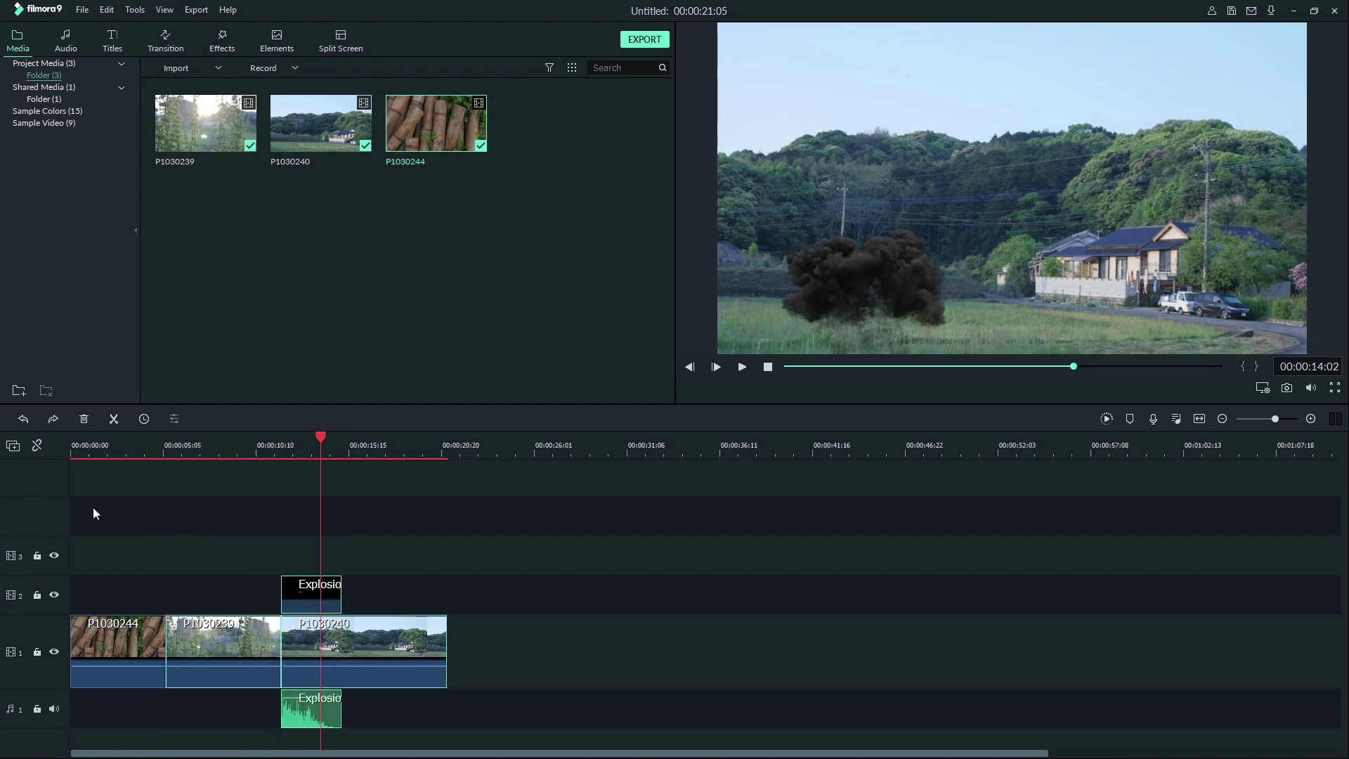
# Enable rippling, delete P1030239 so later clips shift left, then undo the deletion
pyautogui.click(39, 445)
pyautogui.click(219, 639)
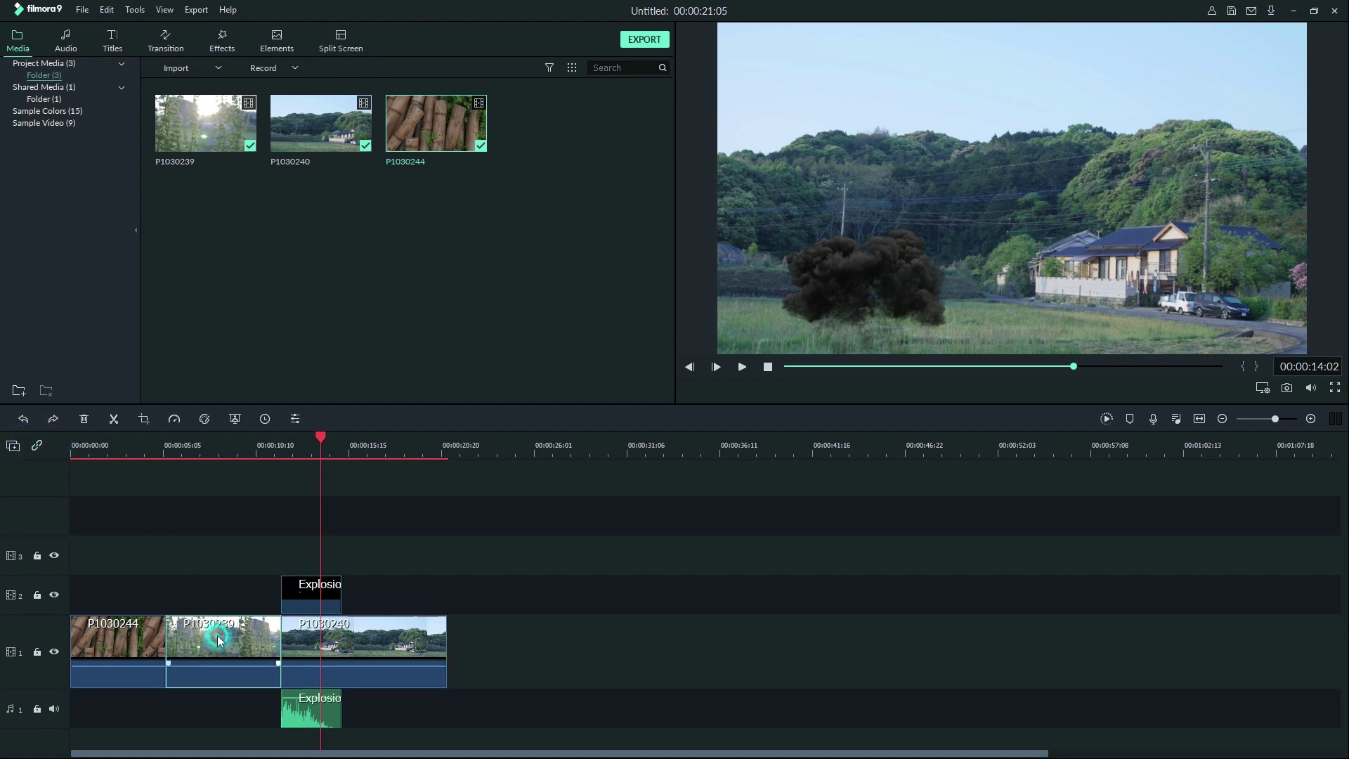
pyautogui.click(84, 419)
pyautogui.hotkey('ctrl', 'z')
# Lock track 2 and the audio track, then delete P1030239 from track 1
pyautogui.click(126, 560)
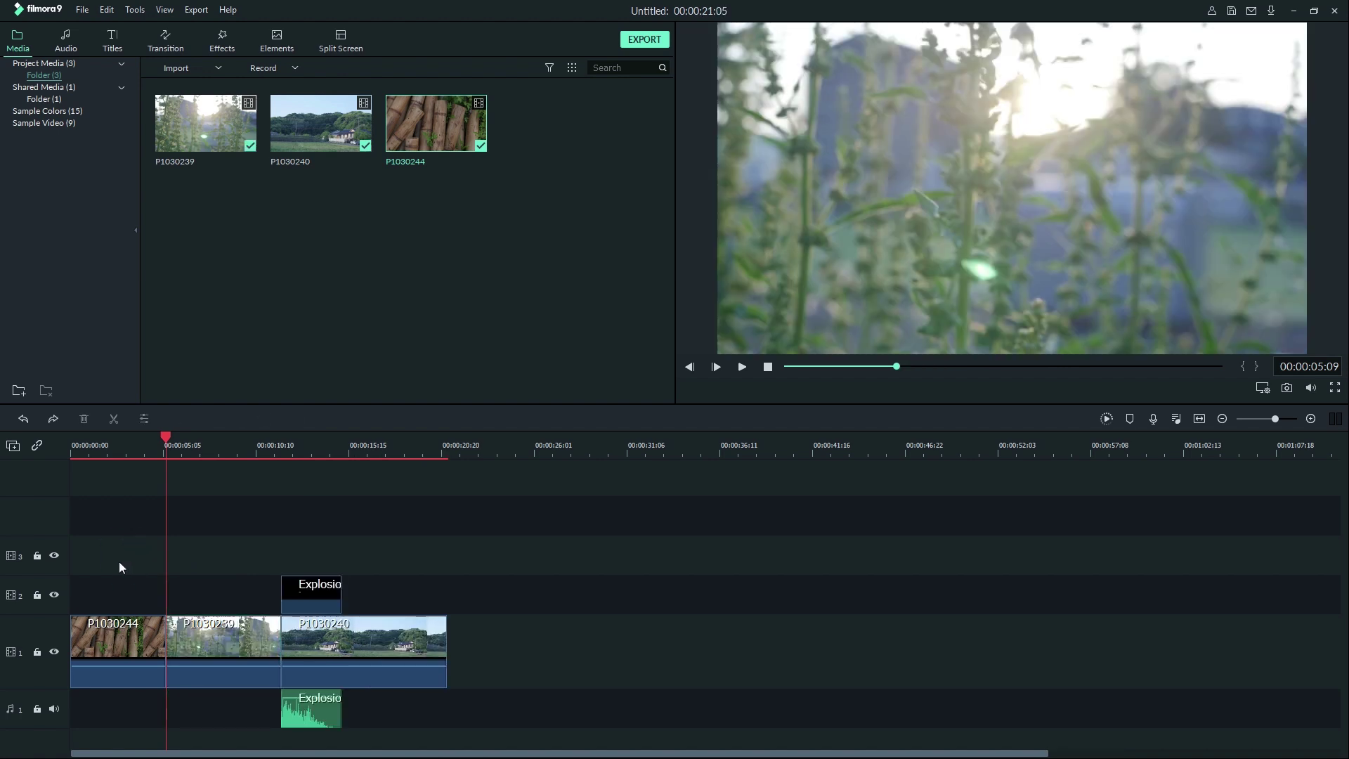
pyautogui.click(37, 596)
pyautogui.click(37, 709)
pyautogui.click(196, 638)
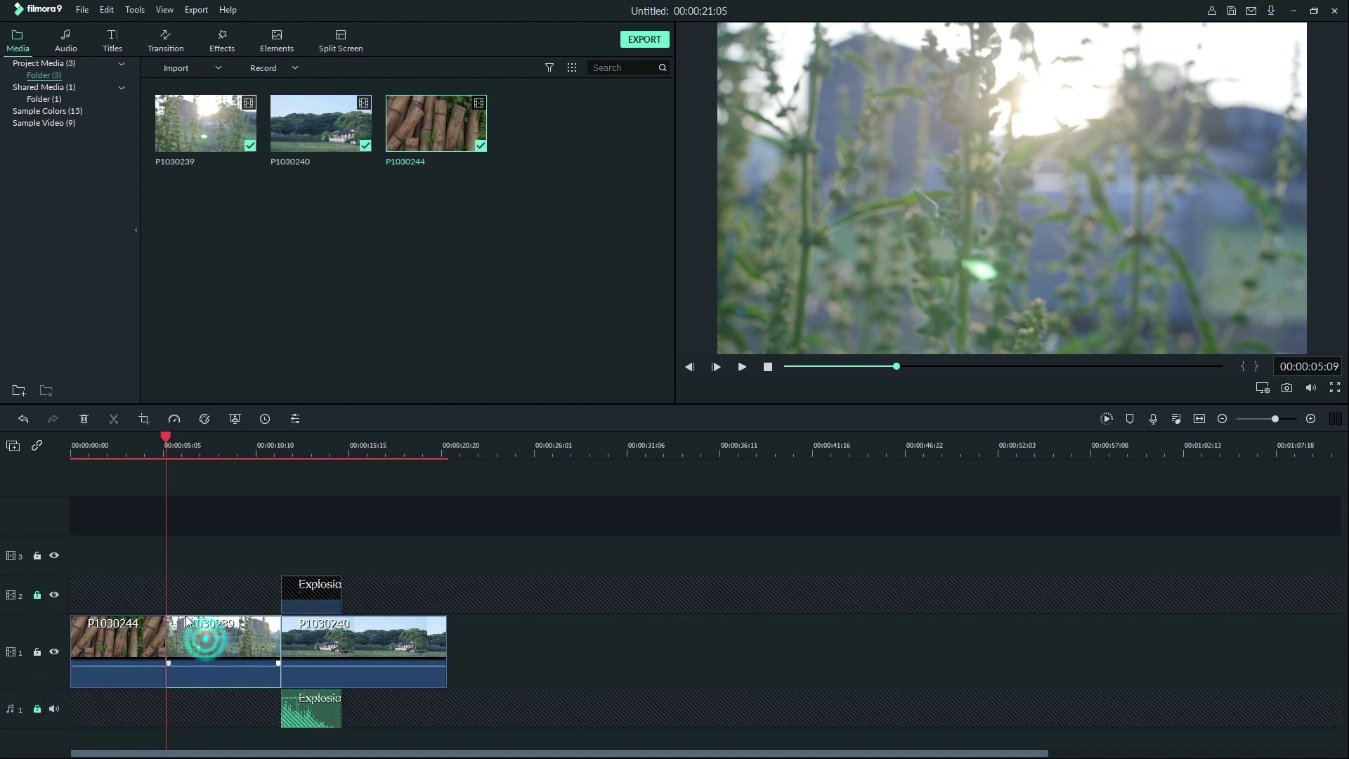
pyautogui.click(84, 420)
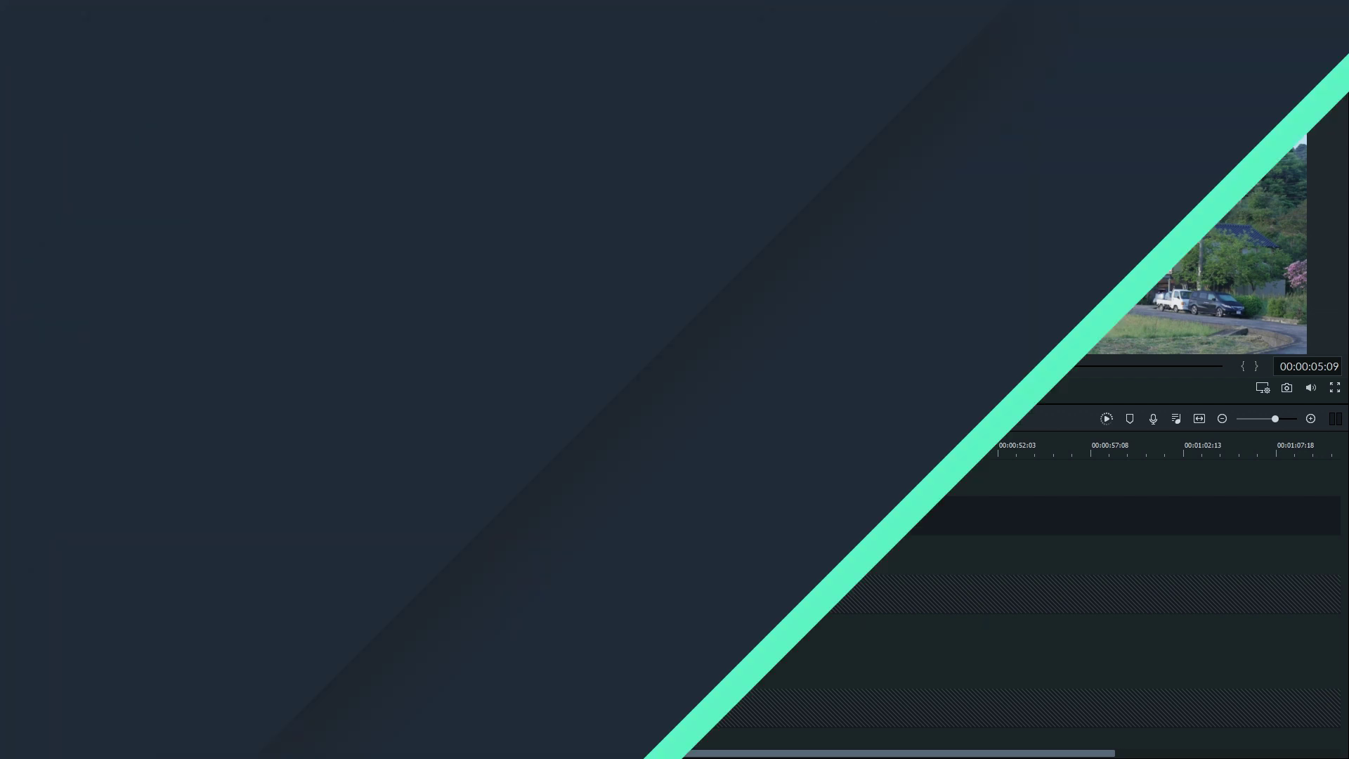